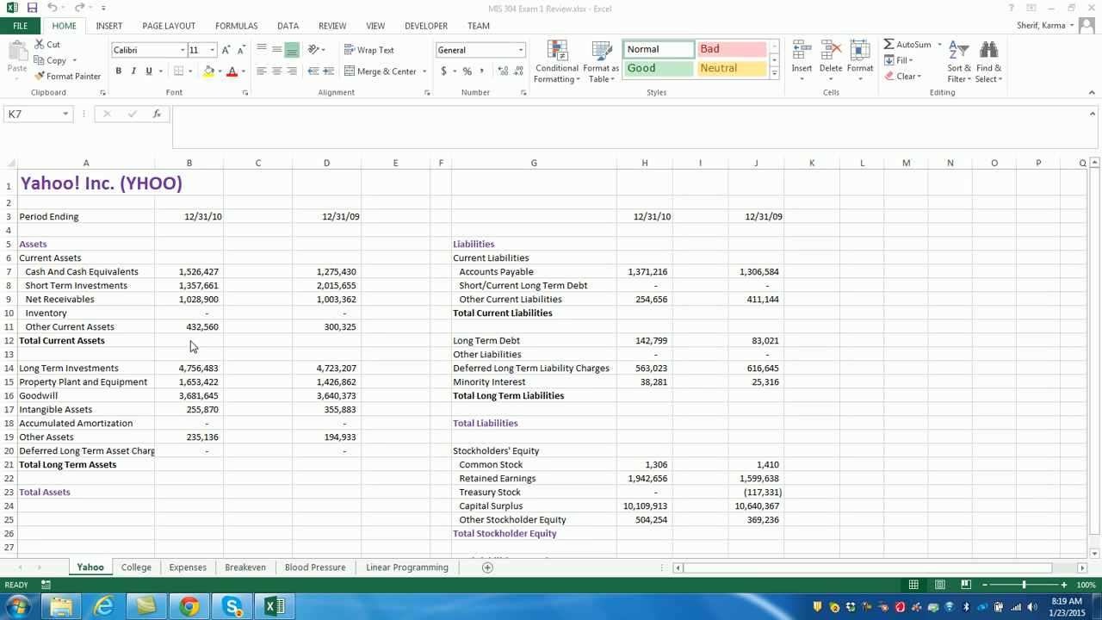
Step: Total the 12/31/10 current assets in B12 by summing B7:B11 with AutoSum
{"action": "left_click", "coordinate": [190, 342]}
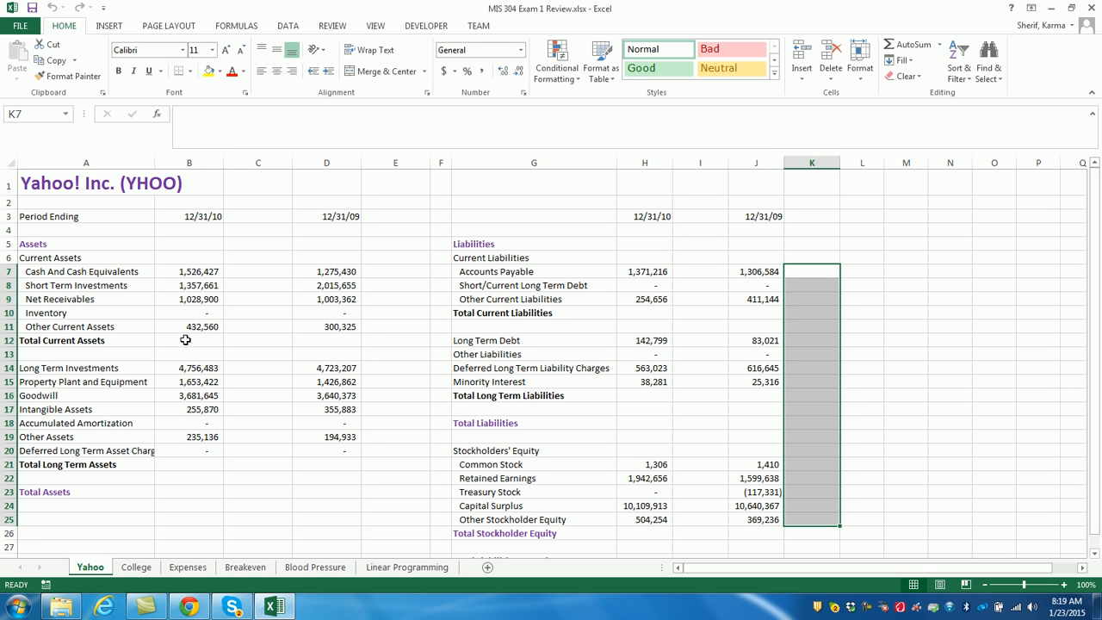
{"action": "left_click", "coordinate": [186, 340]}
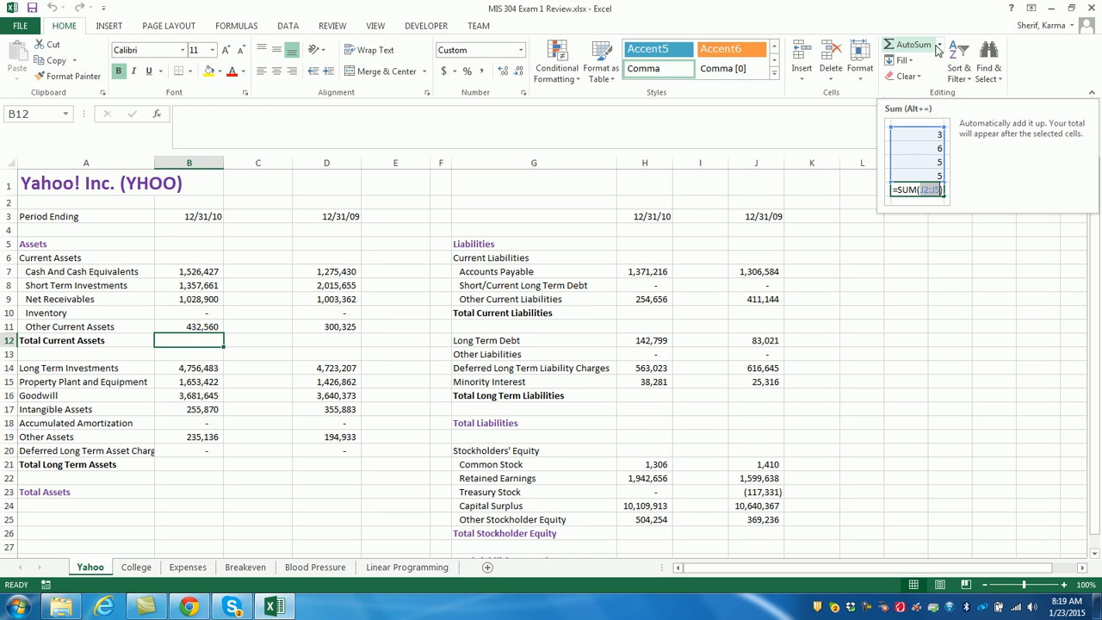
{"action": "left_click", "coordinate": [942, 49]}
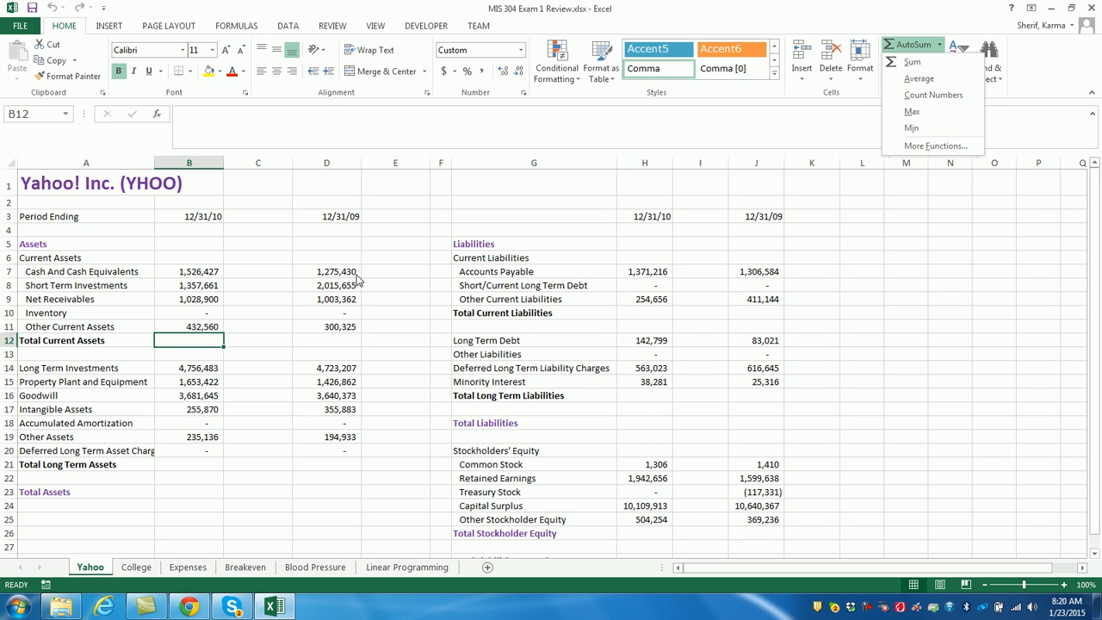
{"action": "left_click", "coordinate": [912, 49]}
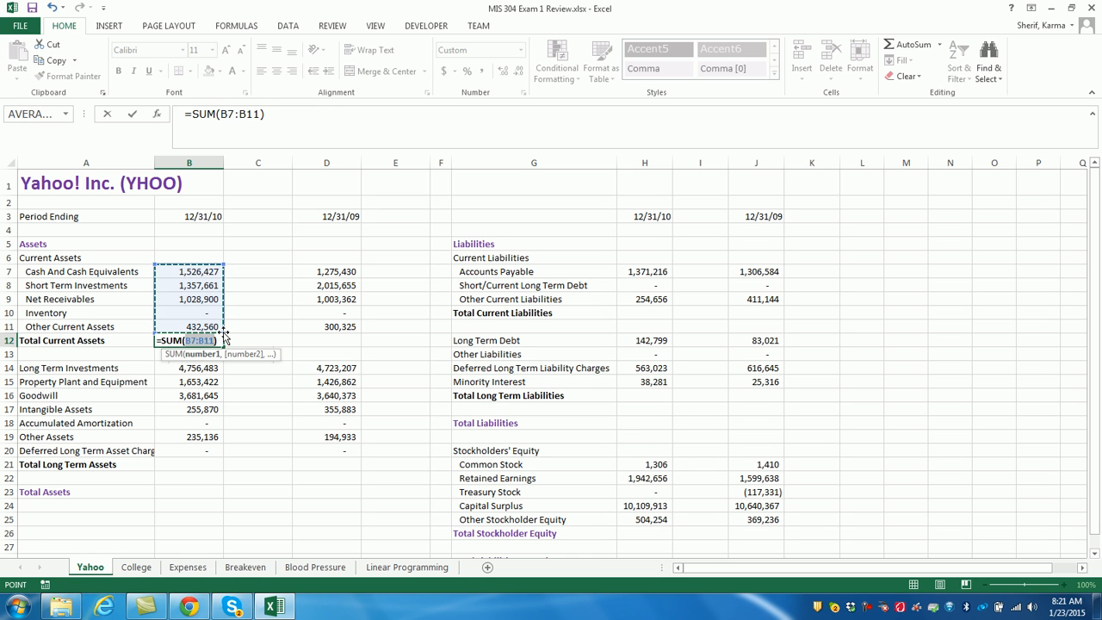
{"action": "key", "text": "Return"}
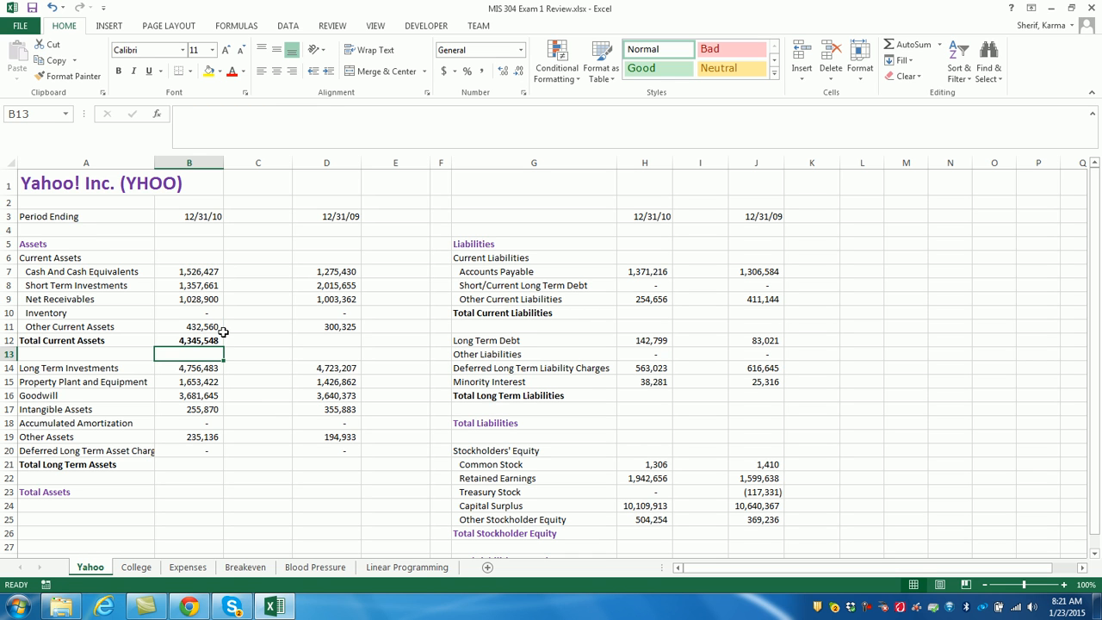
Step: Total the 12/31/10 long term assets in B21 by summing B14:B20 with AutoSum
{"action": "left_click", "coordinate": [186, 466]}
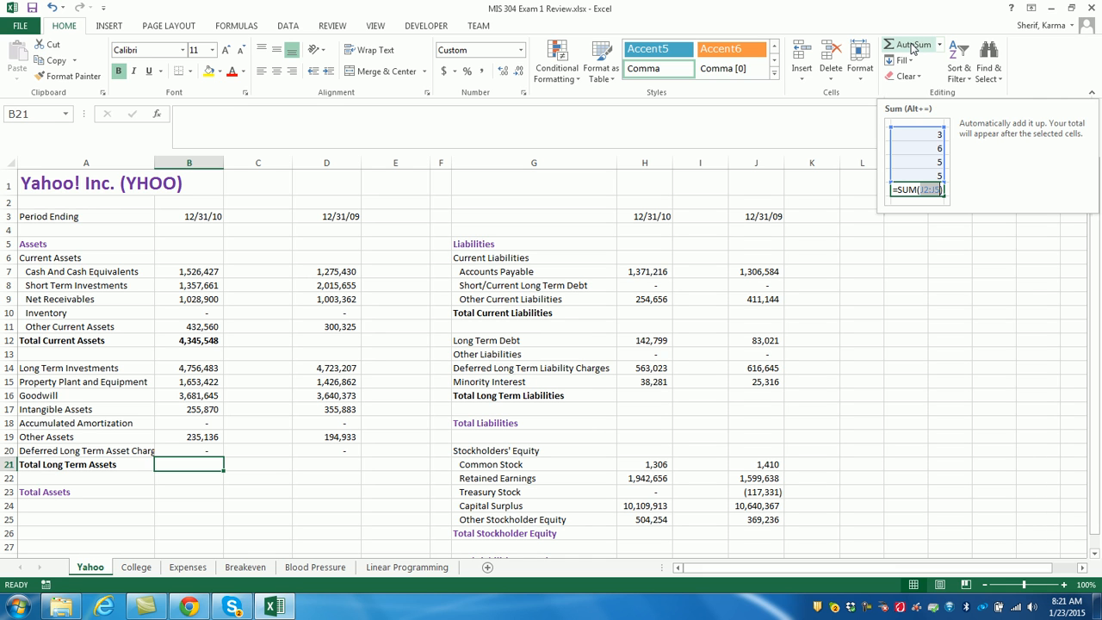
{"action": "left_click", "coordinate": [912, 47]}
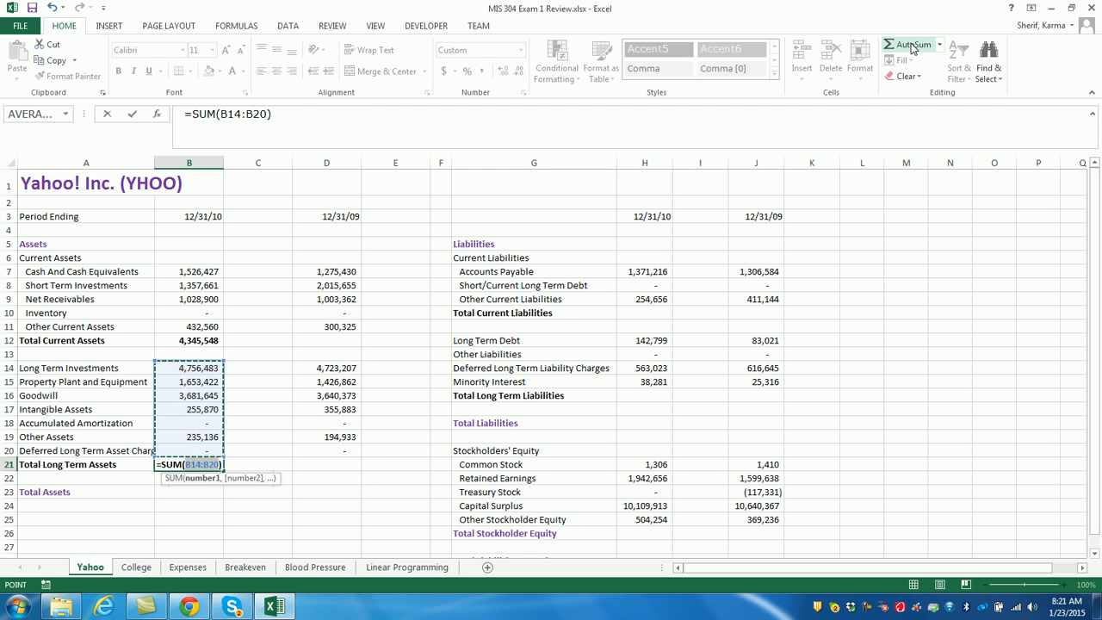
{"action": "key", "text": "Return"}
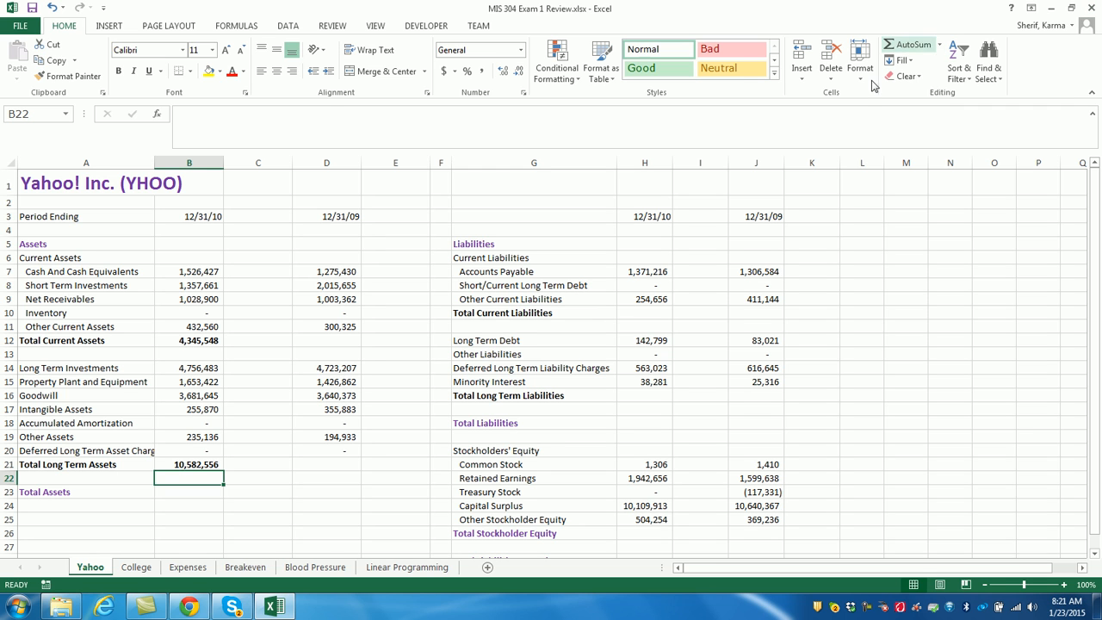
Step: Use AutoSum for the 12/31/09 asset totals: D7:D11 in D12 for current assets and D14:D20 in D21 for long term assets
{"action": "left_click", "coordinate": [336, 341]}
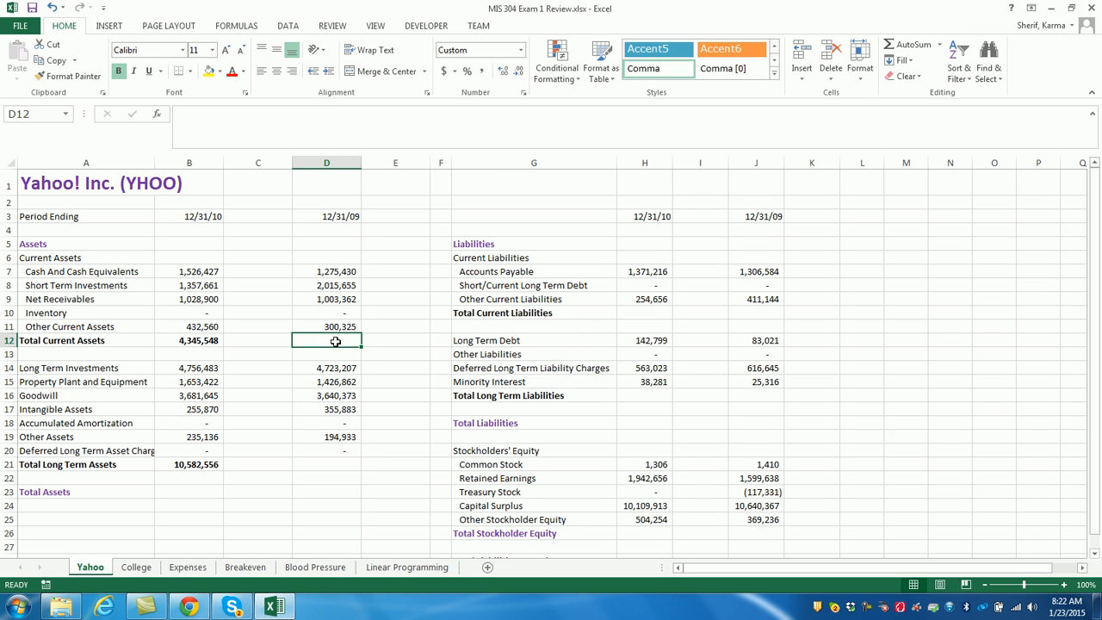
{"action": "left_click", "coordinate": [903, 49]}
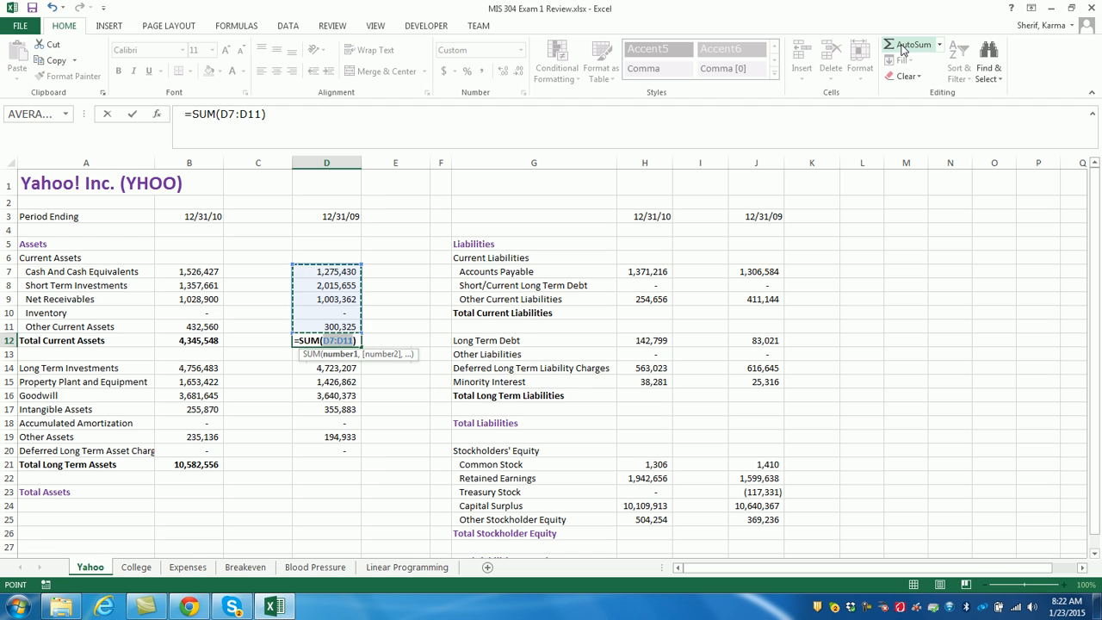
{"action": "key", "text": "Return"}
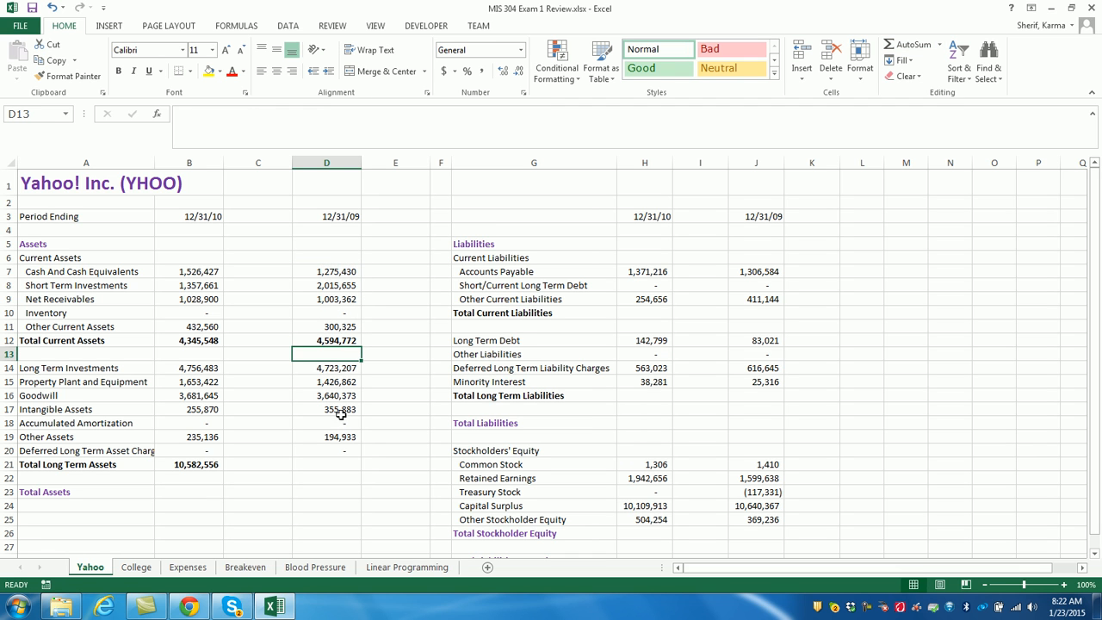
{"action": "left_click", "coordinate": [331, 466]}
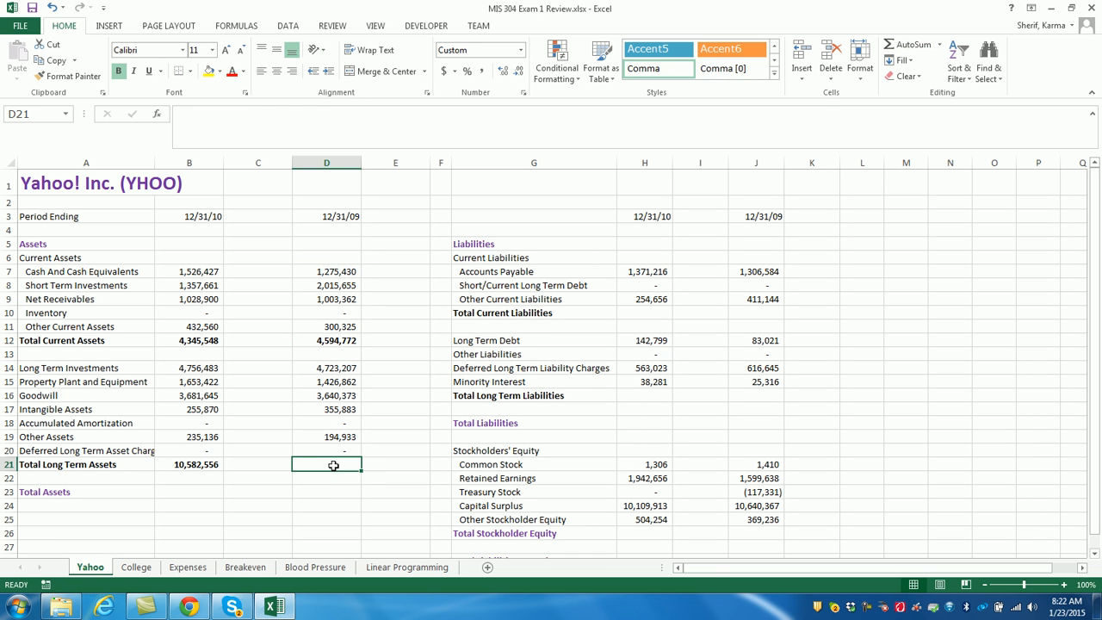
{"action": "left_click", "coordinate": [906, 46]}
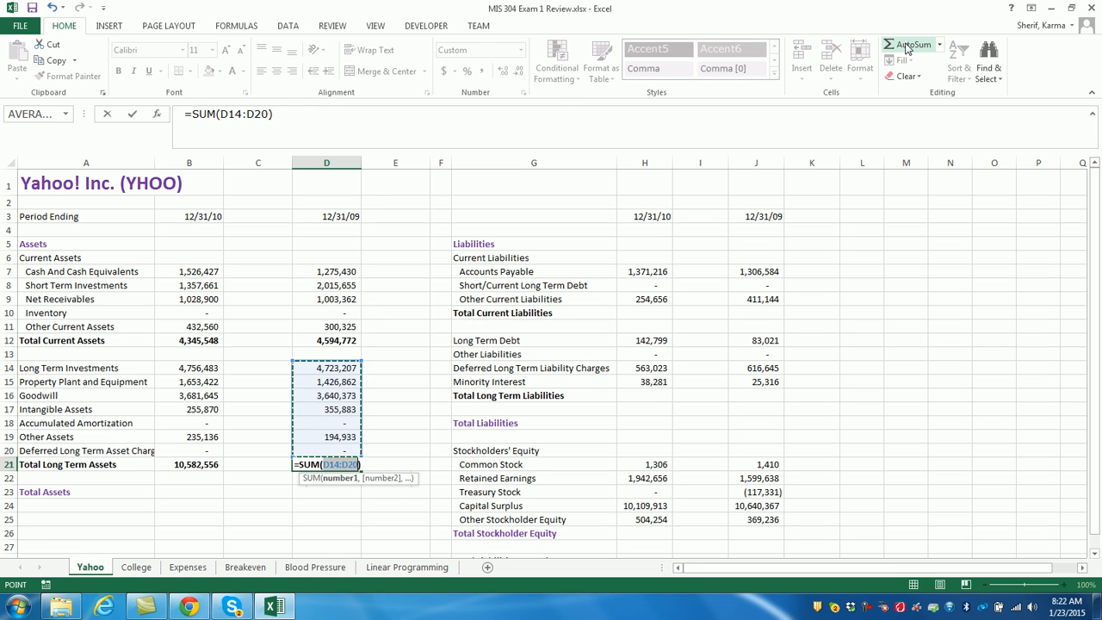
{"action": "key", "text": "Return"}
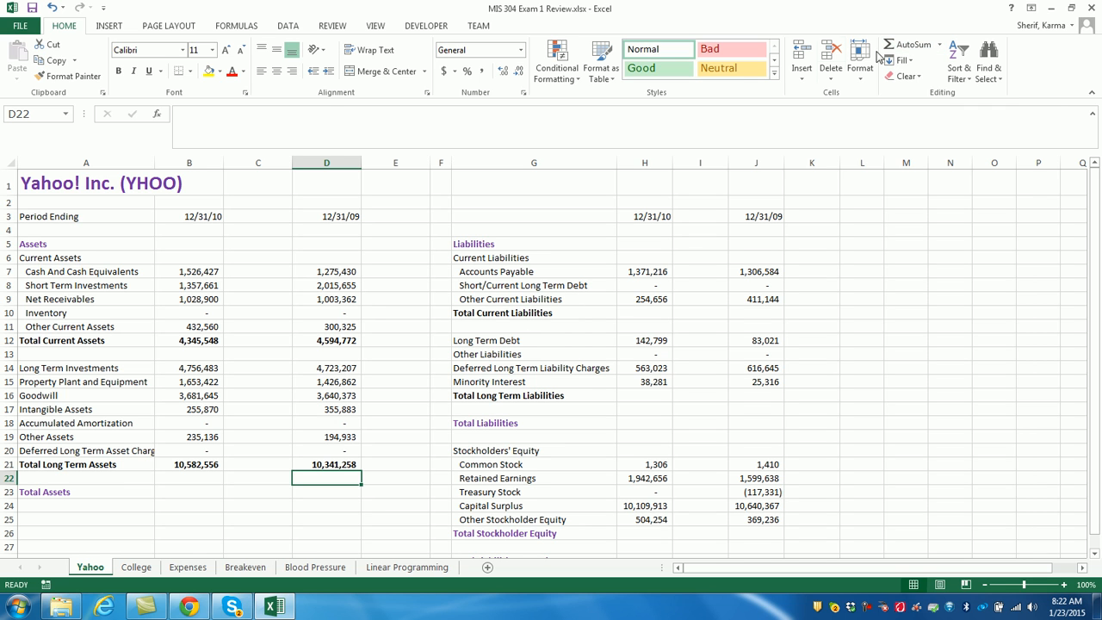
Step: Use AutoSum for the 12/31/10 liability totals: H7:H9 in H10 for current and H12:H15 in H16 for long term liabilities
{"action": "left_click", "coordinate": [642, 315]}
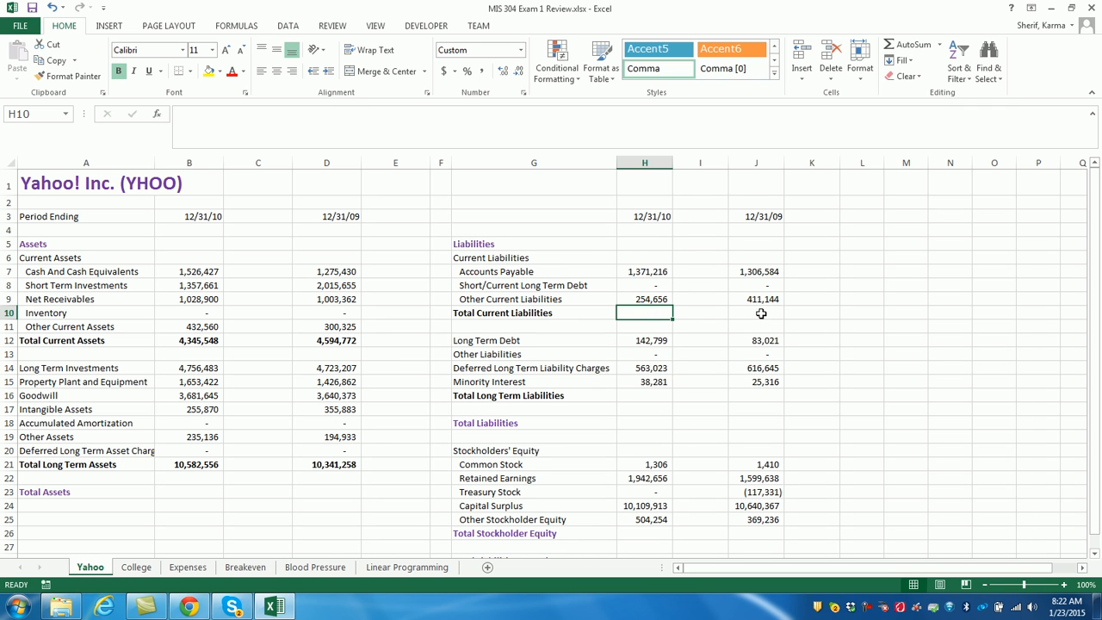
{"action": "left_click", "coordinate": [911, 45]}
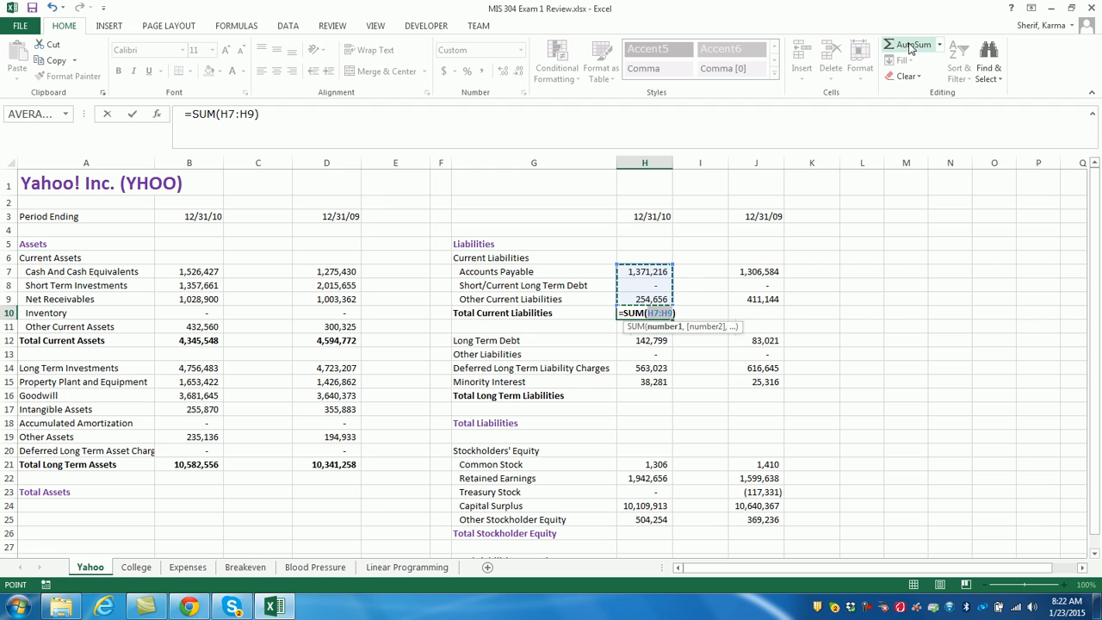
{"action": "key", "text": "Return"}
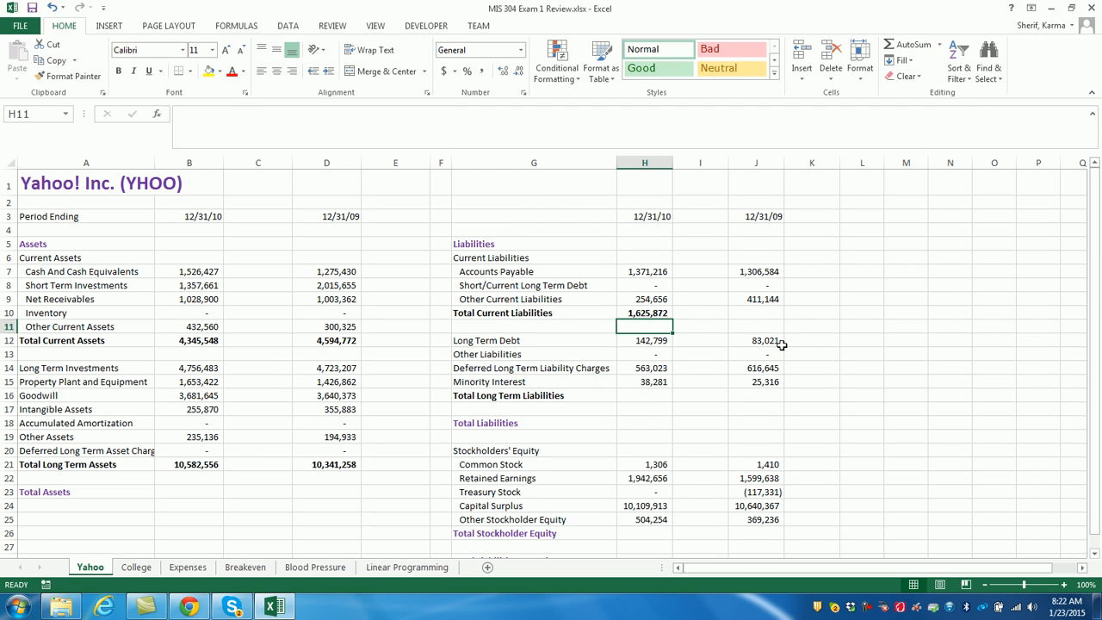
{"action": "left_click", "coordinate": [642, 394]}
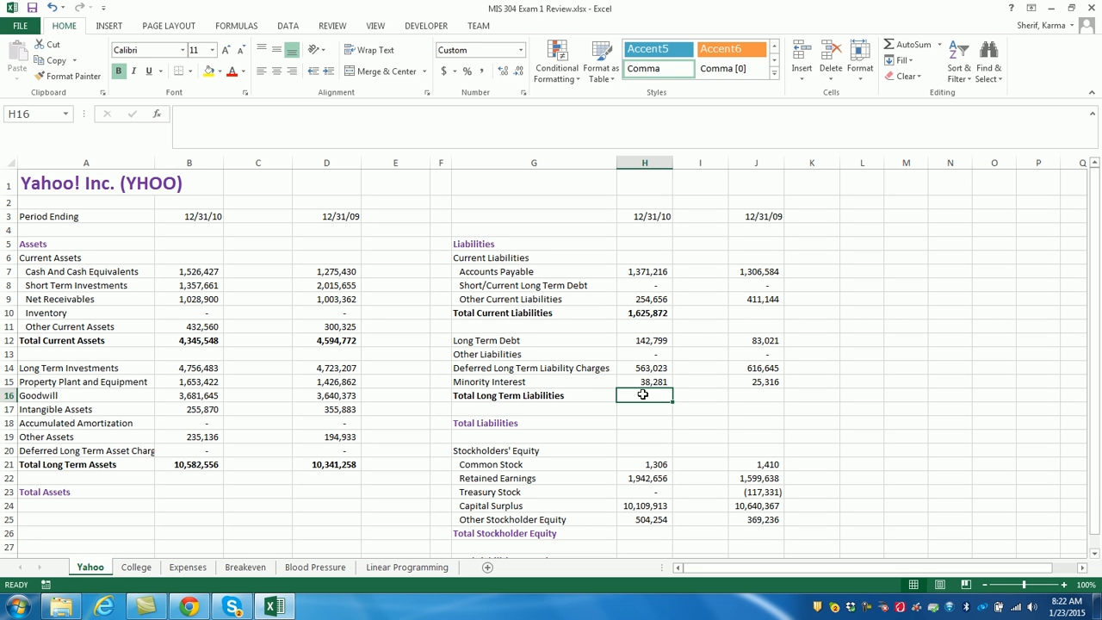
{"action": "left_click", "coordinate": [911, 46]}
{"action": "key", "text": "Return"}
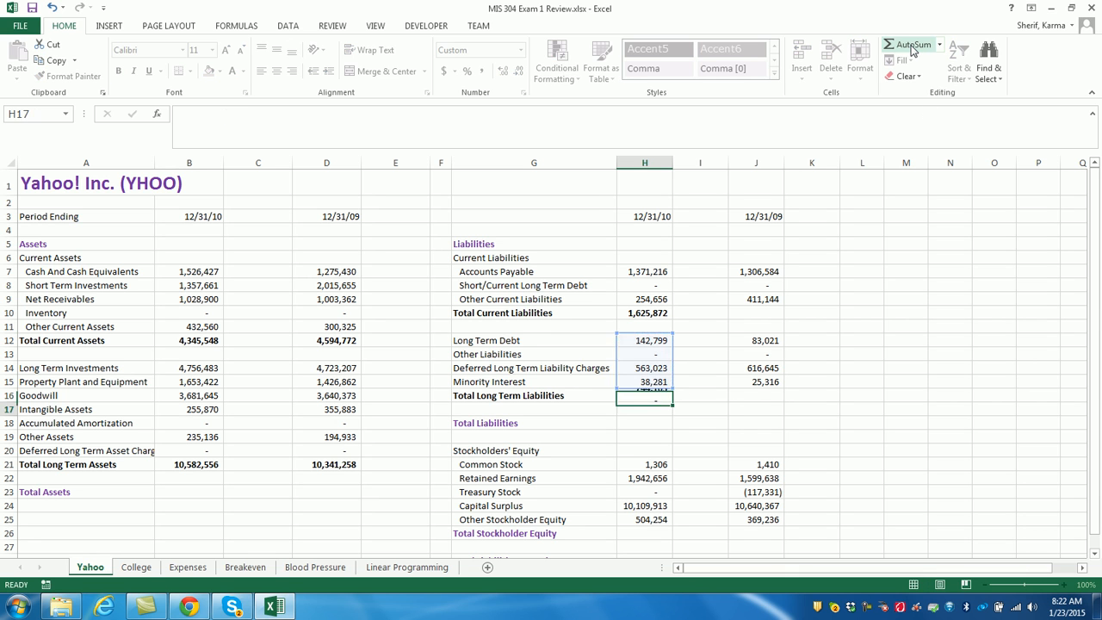
Step: Copy the Total Current Liabilities formula from H10 to J10 for 12/31/09 and compare the formulas in both cells
{"action": "left_click", "coordinate": [635, 314]}
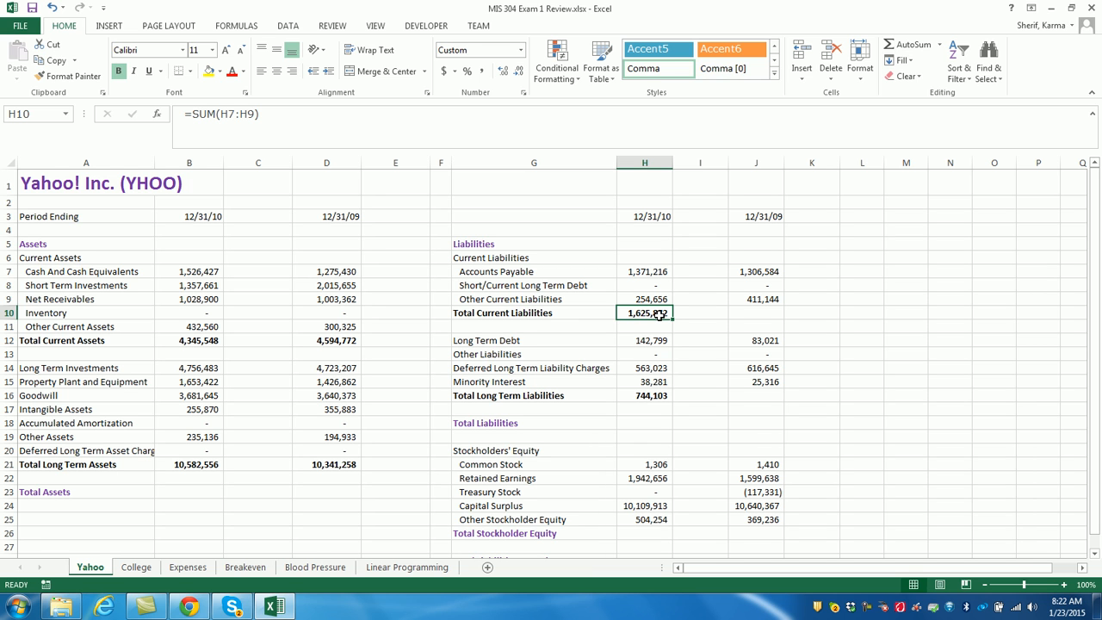
{"action": "key", "text": "ctrl+c"}
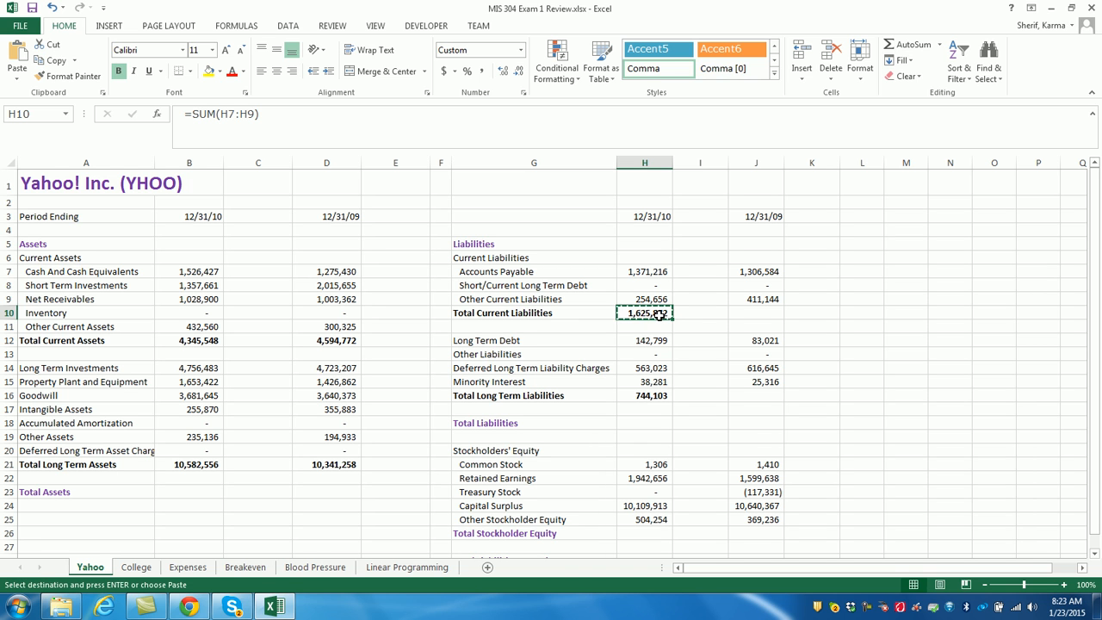
{"action": "left_click", "coordinate": [765, 316]}
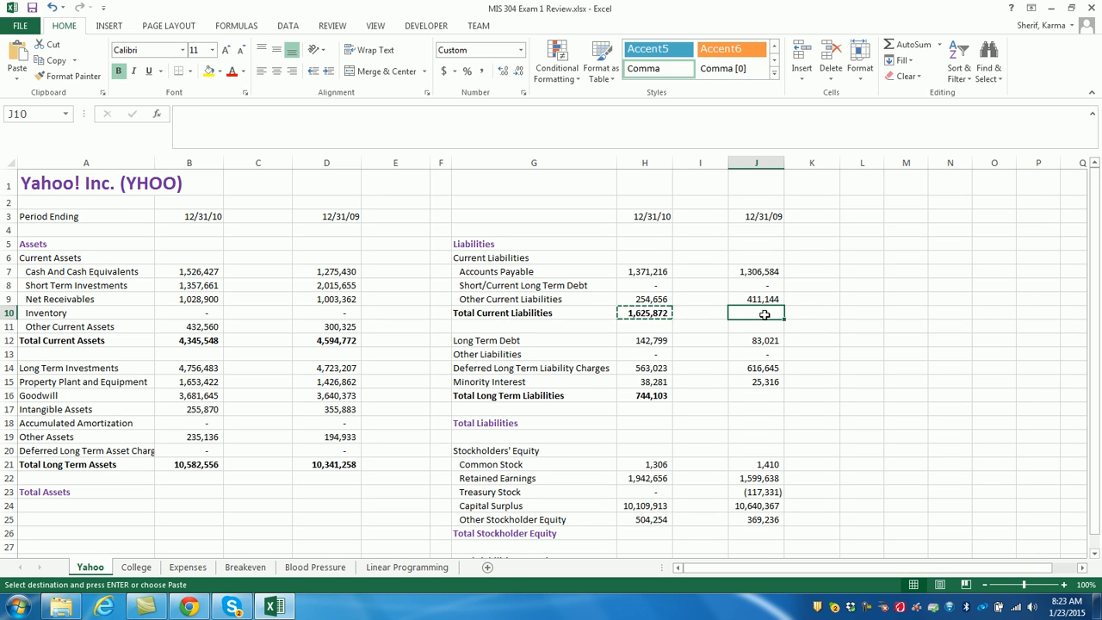
{"action": "key", "text": "ctrl+v"}
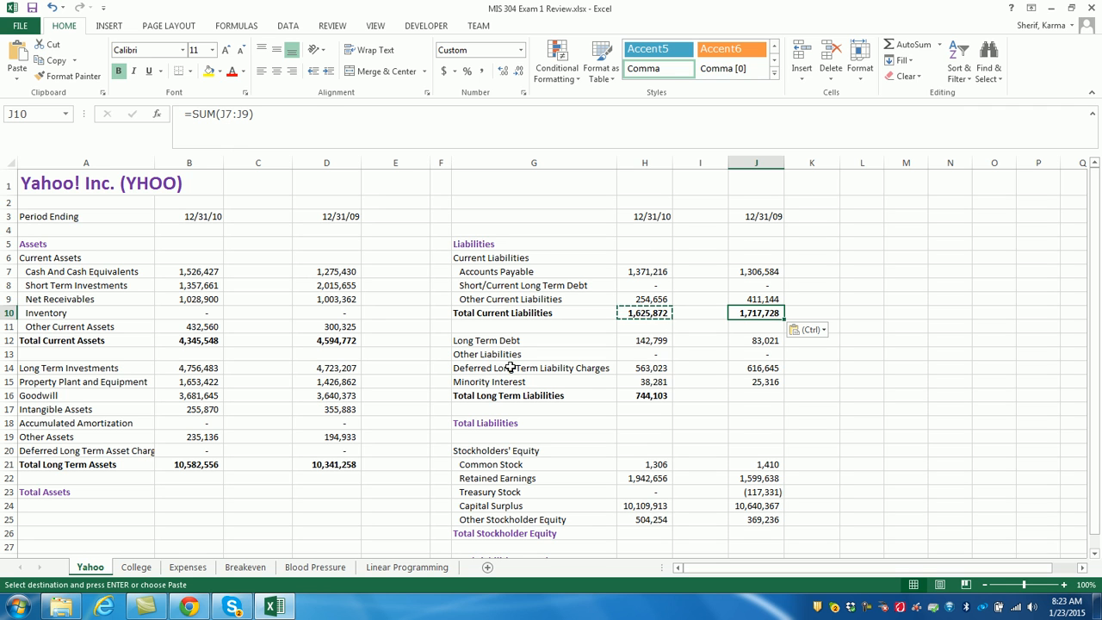
{"action": "left_click", "coordinate": [645, 314]}
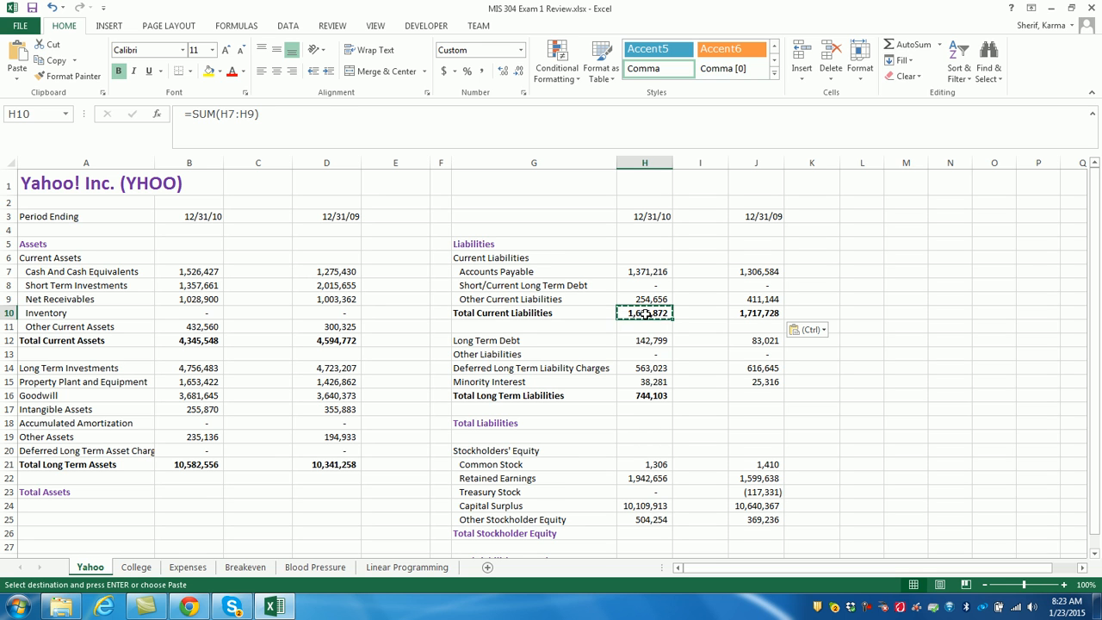
{"action": "left_click", "coordinate": [756, 314]}
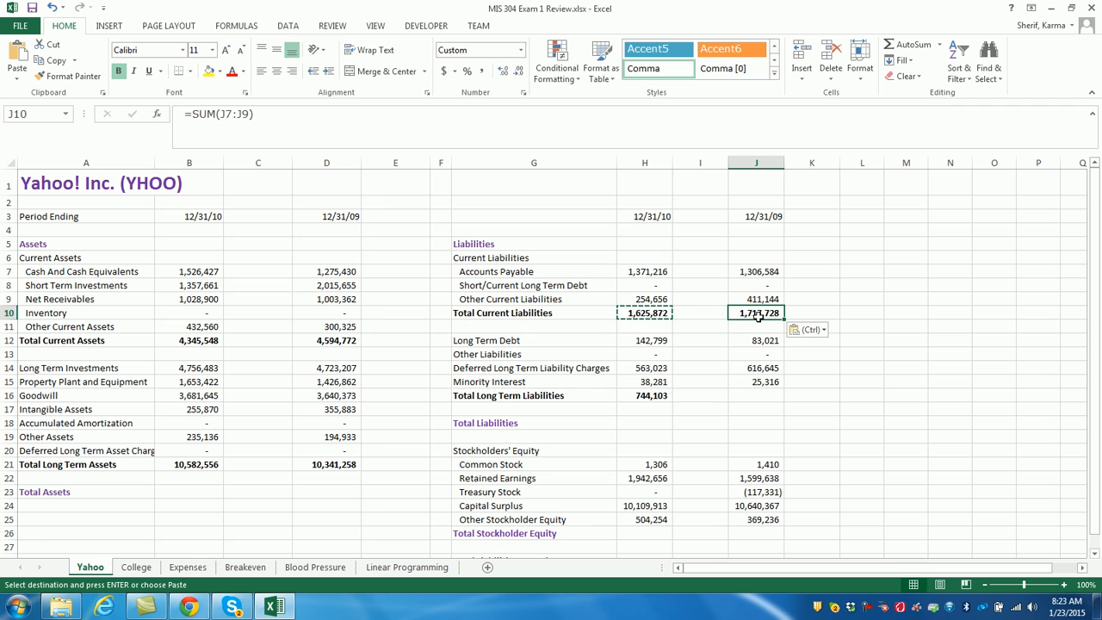
Step: Copy the Total Long Term Liabilities formula from H16 to J16 for 12/31/09
{"action": "left_click", "coordinate": [652, 398]}
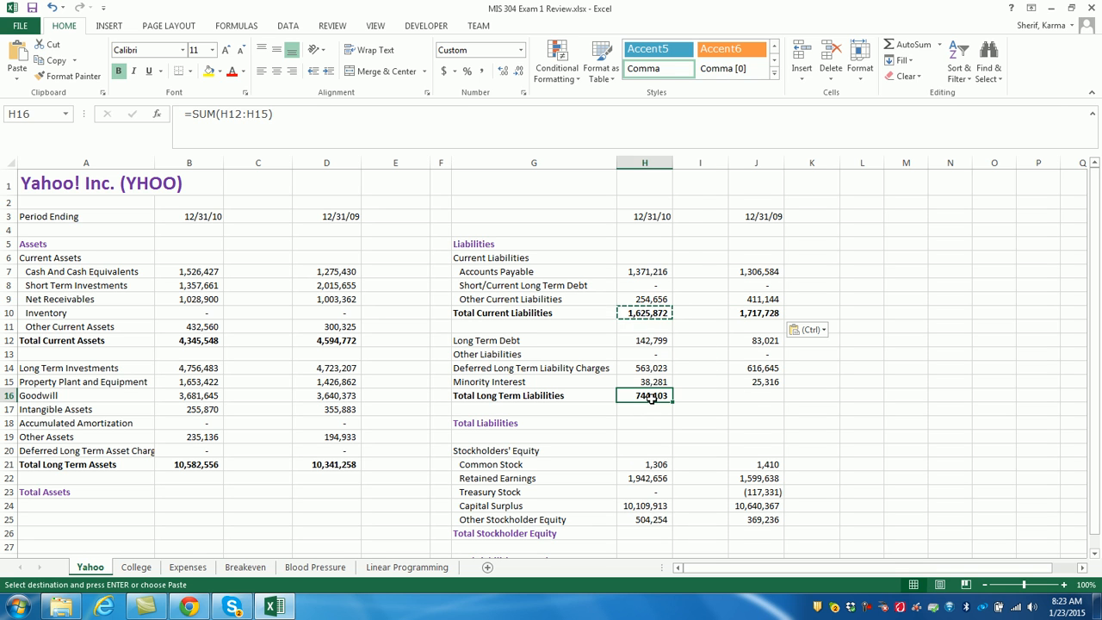
{"action": "key", "text": "ctrl+c"}
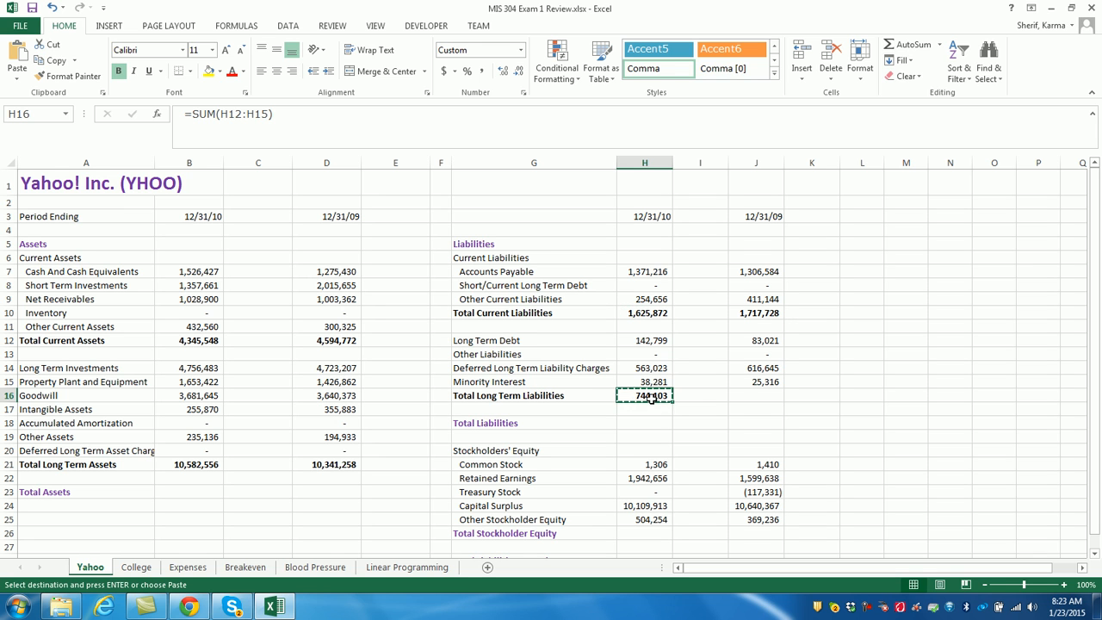
{"action": "left_click", "coordinate": [746, 395]}
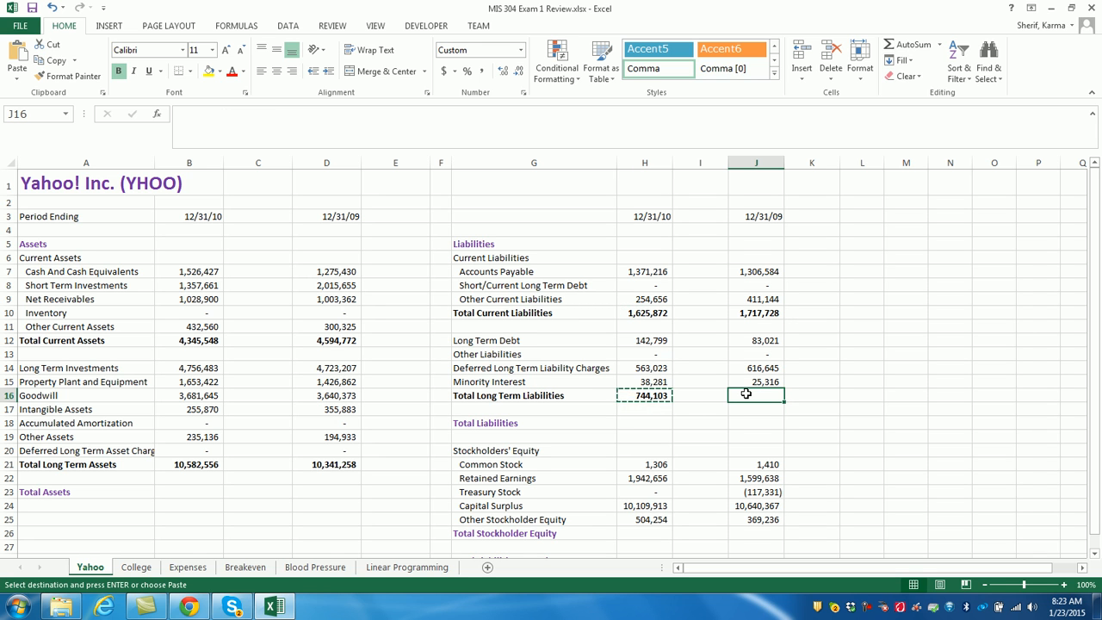
{"action": "key", "text": "ctrl+v"}
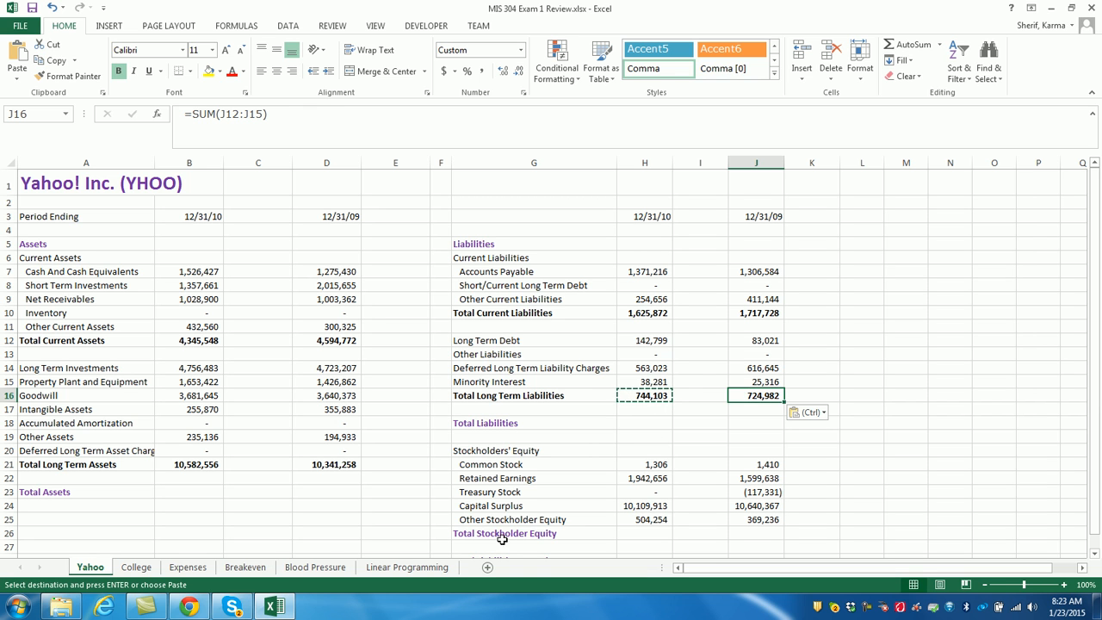
Step: Calculate the 12/31/10 Total Assets in B23 with the formula =B12+B21
{"action": "left_click", "coordinate": [190, 491]}
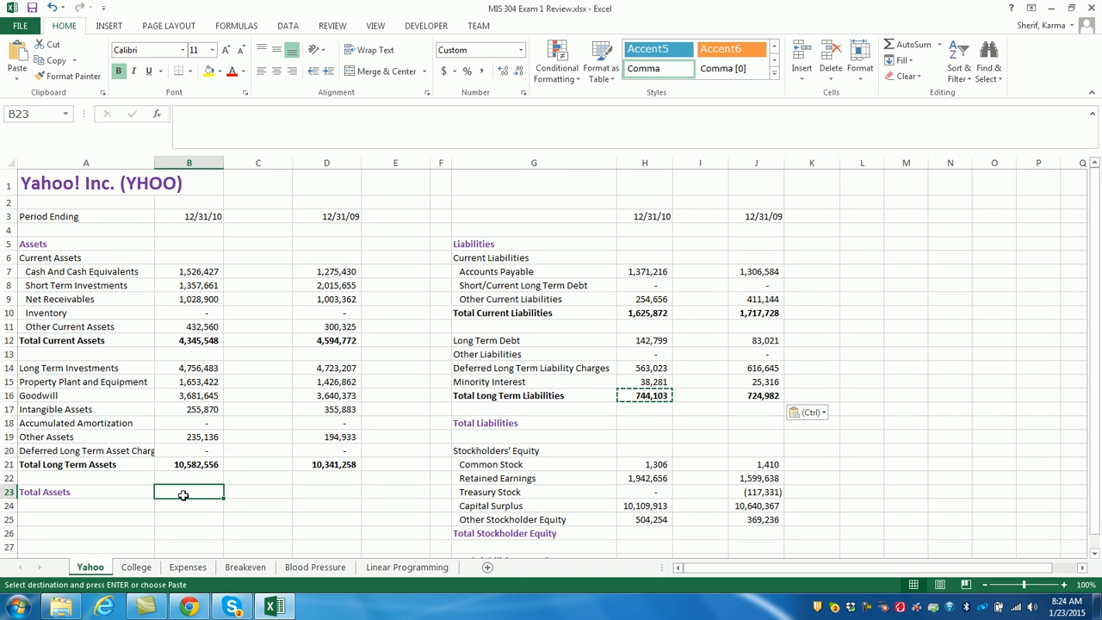
{"action": "type", "text": "="}
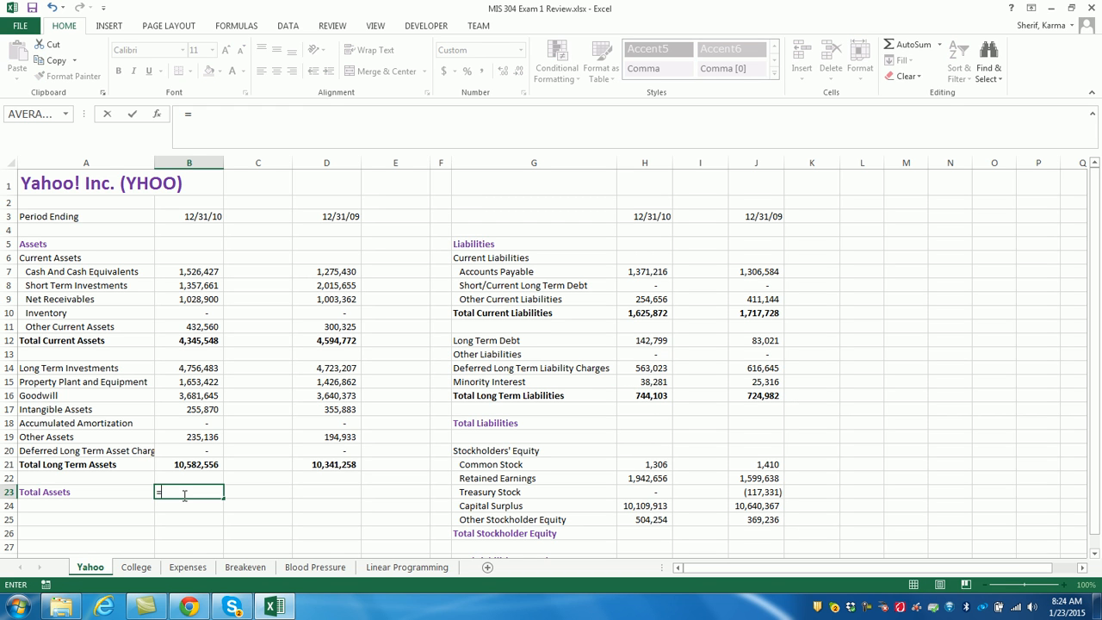
{"action": "left_click", "coordinate": [193, 341]}
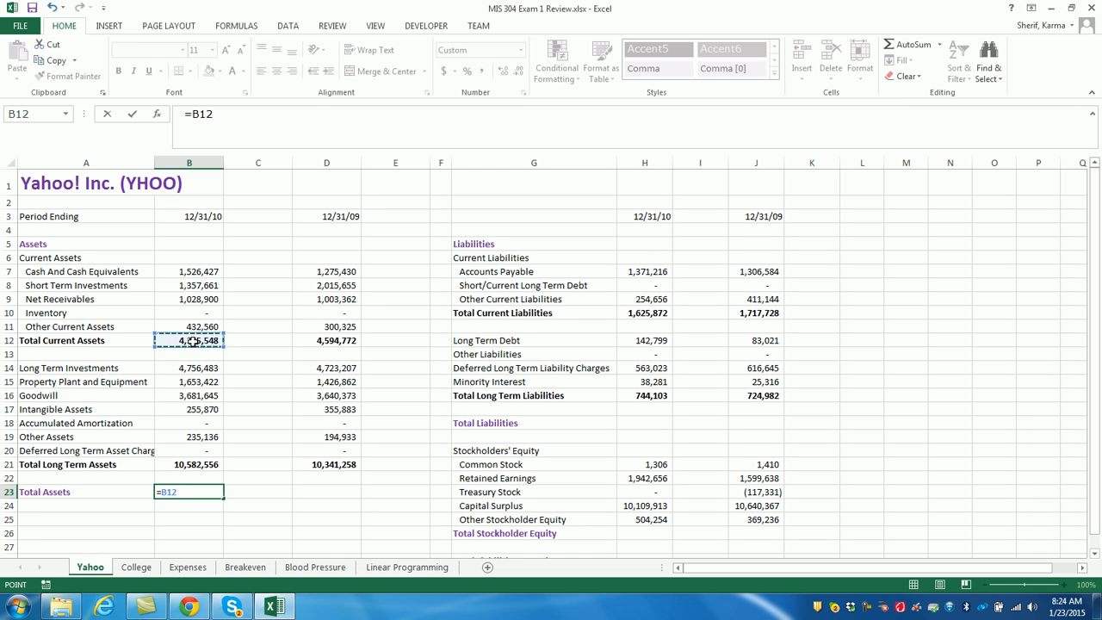
{"action": "type", "text": "+"}
{"action": "left_click", "coordinate": [192, 468]}
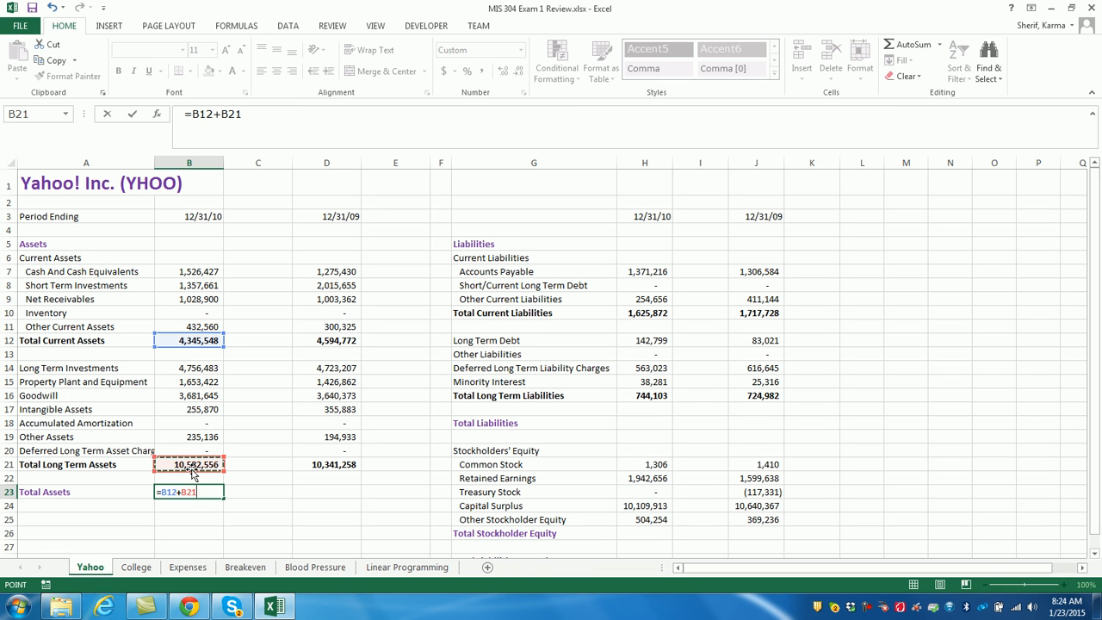
{"action": "key", "text": "Return"}
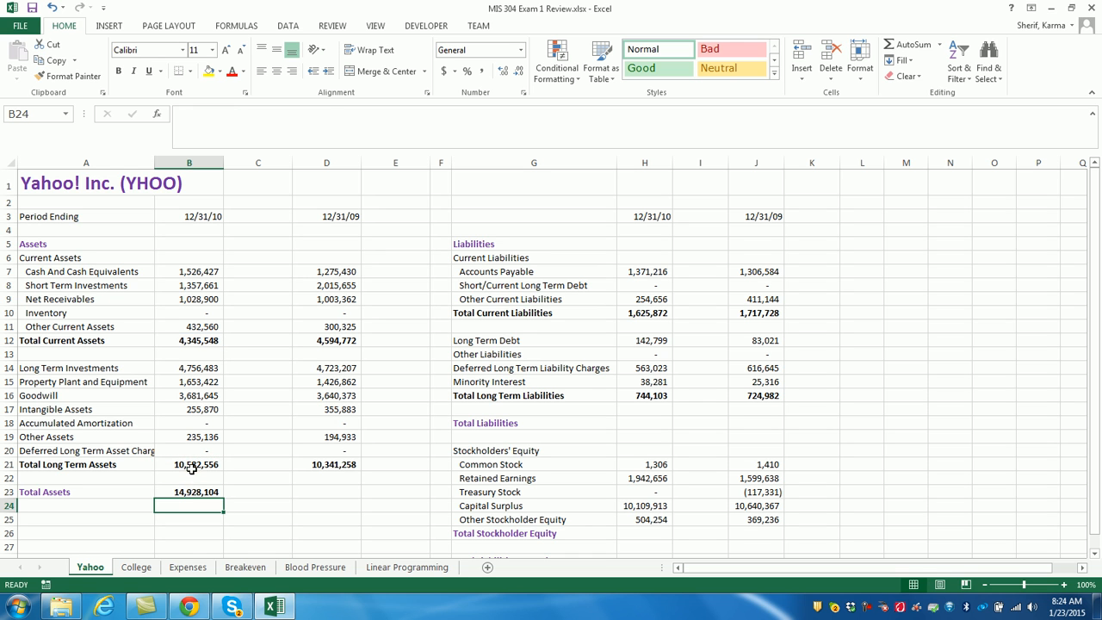
Step: Calculate the 12/31/09 Total Assets in D23 with the formula =D12+D21
{"action": "left_click", "coordinate": [322, 492]}
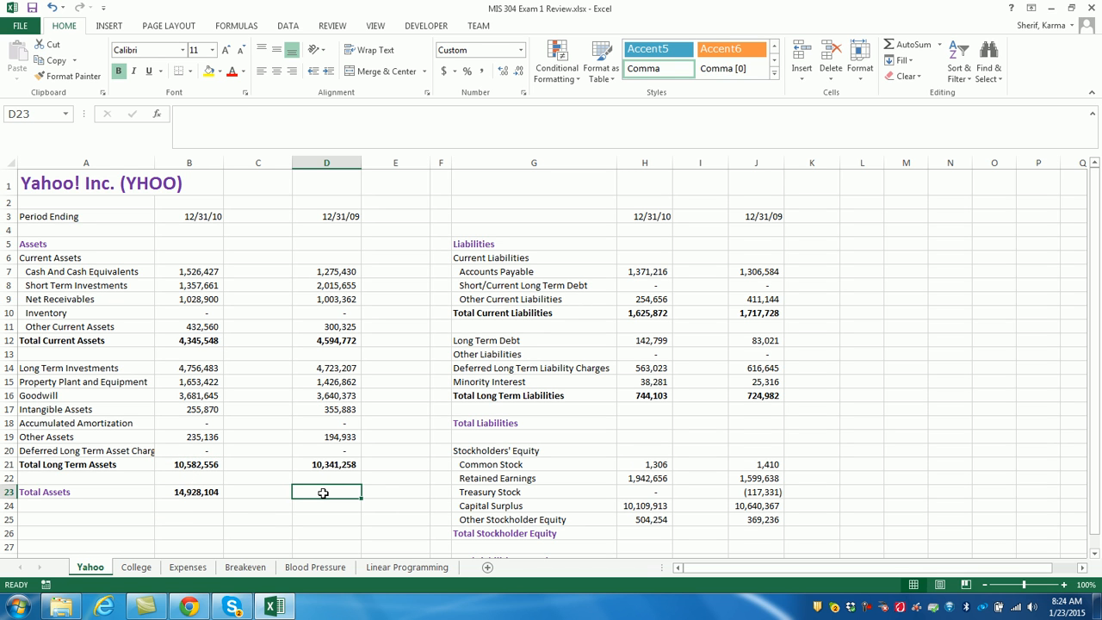
{"action": "type", "text": "="}
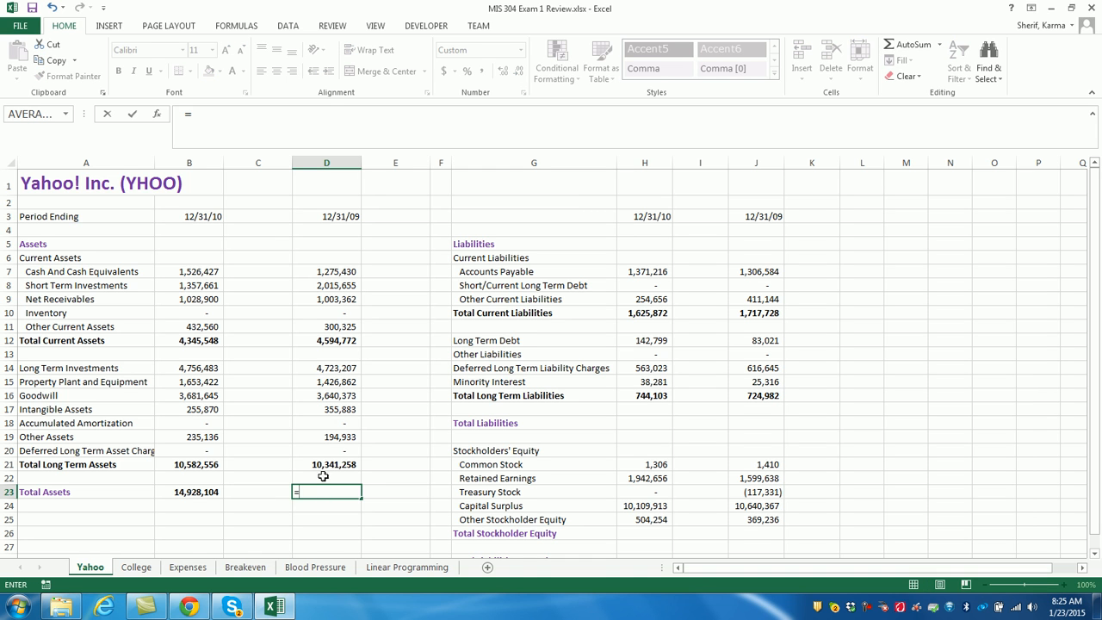
{"action": "left_click", "coordinate": [334, 341]}
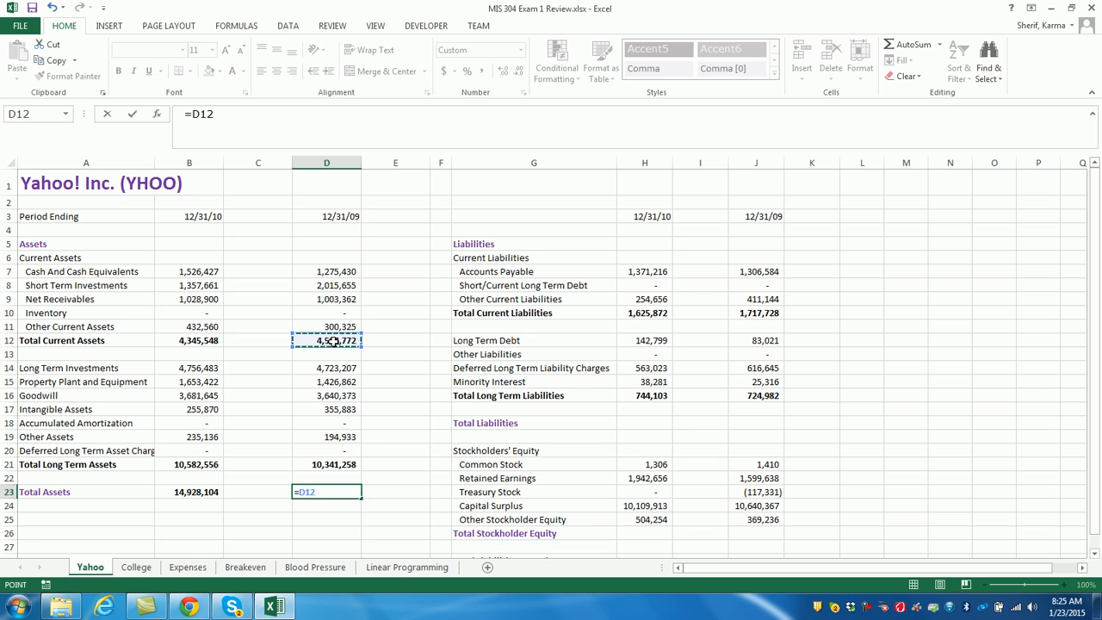
{"action": "type", "text": "+"}
{"action": "left_click", "coordinate": [339, 465]}
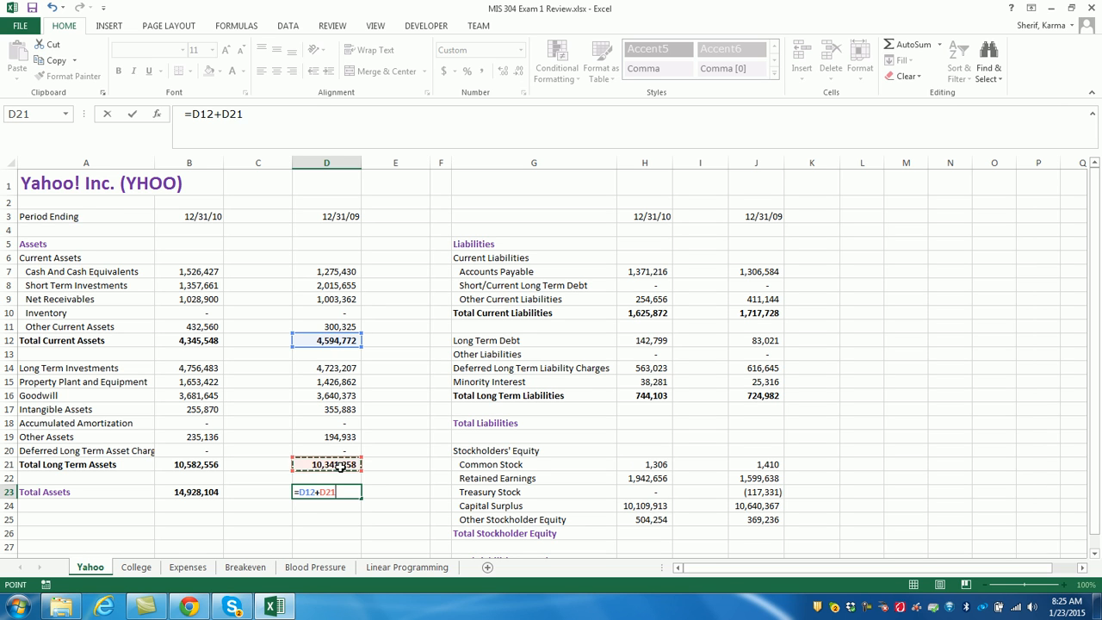
{"action": "key", "text": "Return"}
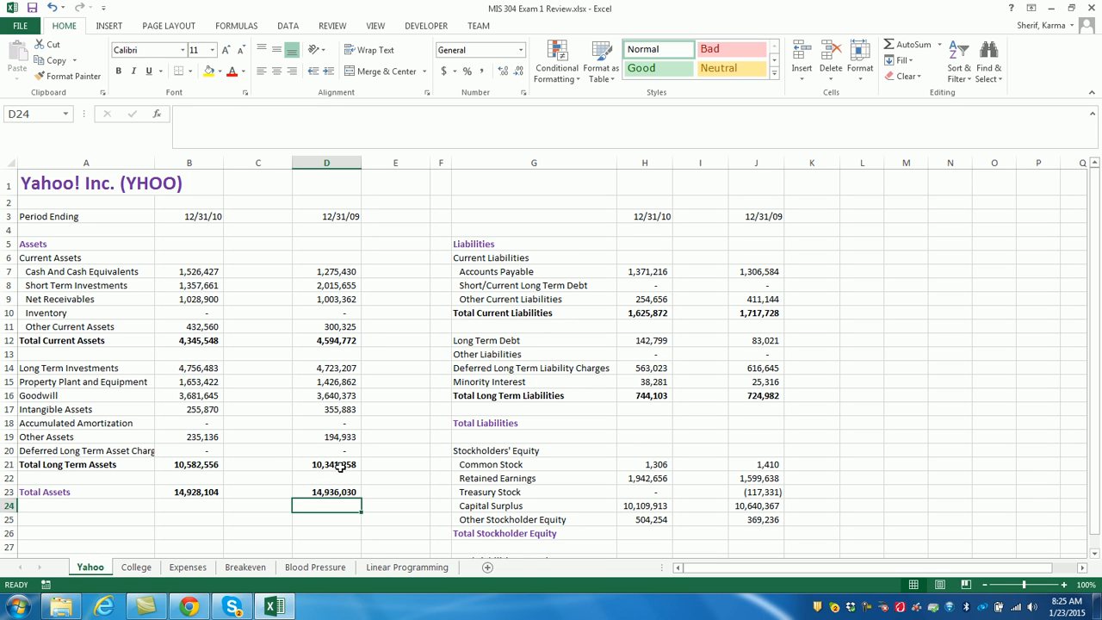
Step: Calculate the 12/31/10 Total Liabilities in H18 with the formula =H10+H16
{"action": "left_click", "coordinate": [642, 424]}
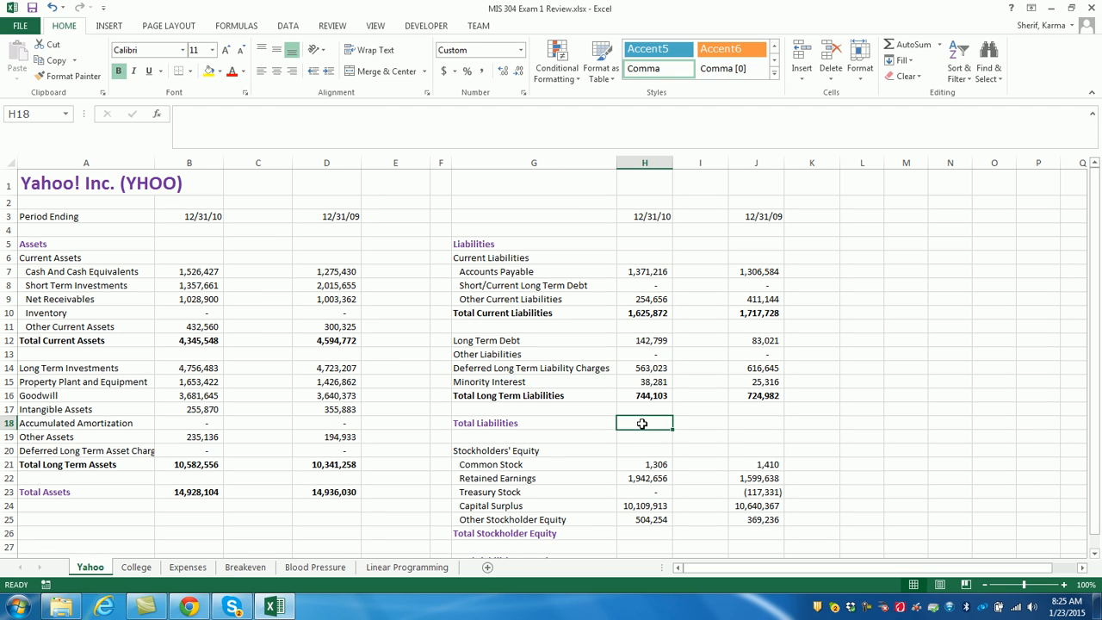
{"action": "type", "text": "="}
{"action": "left_click", "coordinate": [650, 315]}
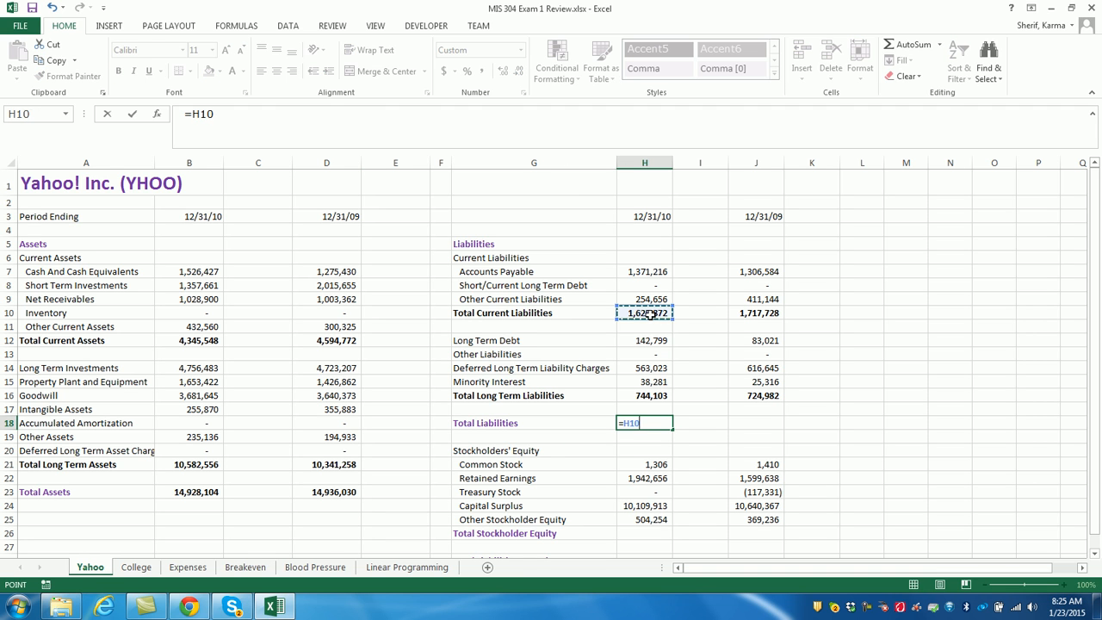
{"action": "type", "text": "+"}
{"action": "left_click", "coordinate": [653, 400]}
{"action": "key", "text": "Return"}
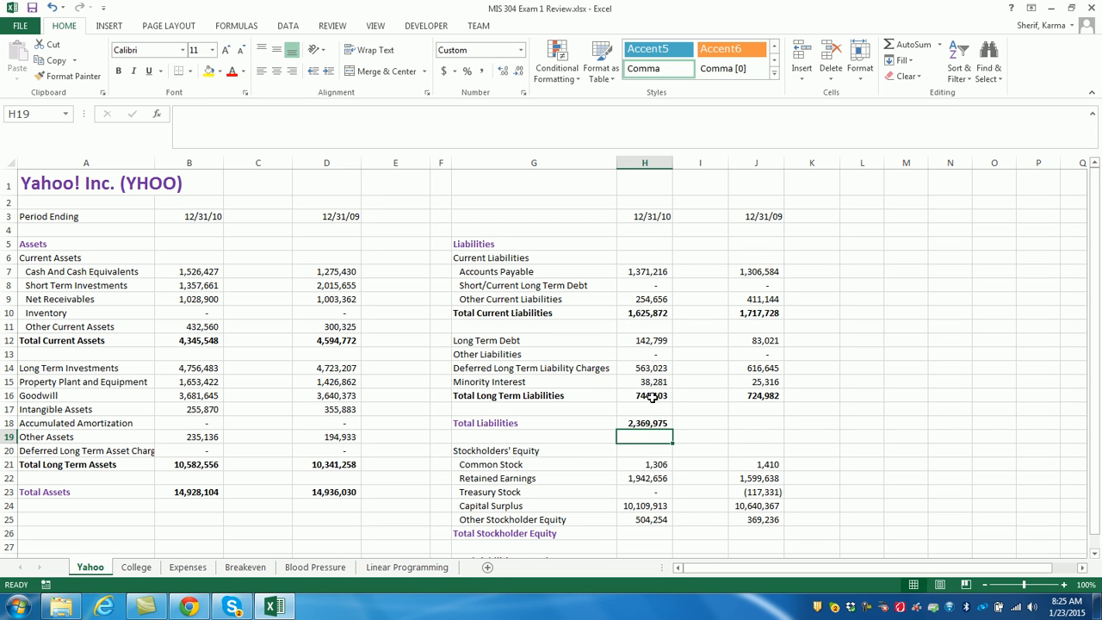
Step: Copy the Total Liabilities formula from H18 to J18 for 12/31/09
{"action": "left_click", "coordinate": [649, 423]}
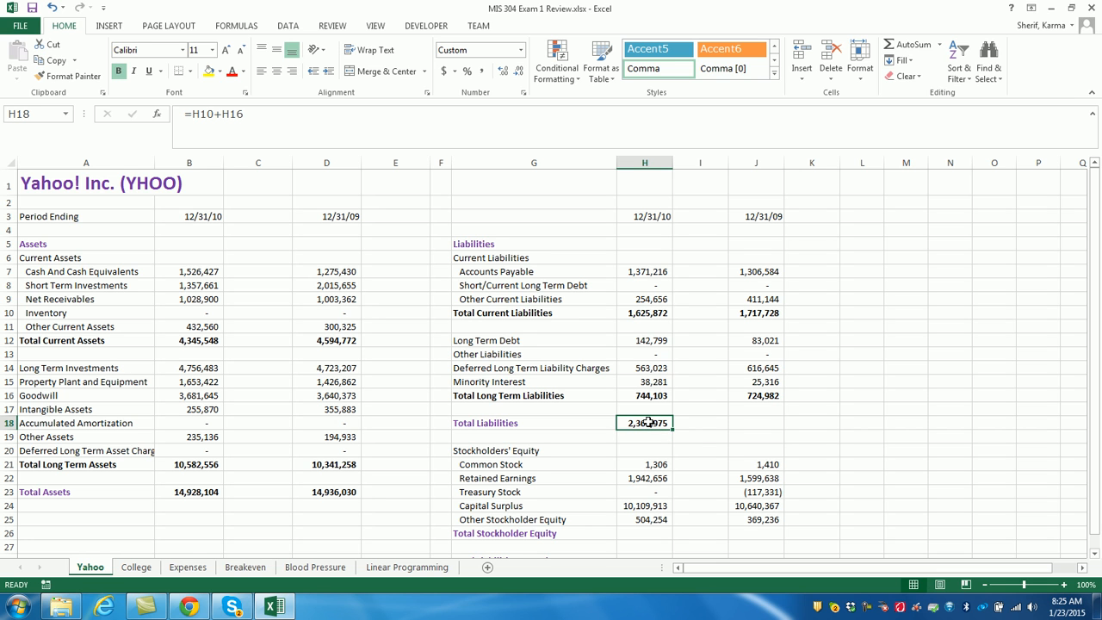
{"action": "key", "text": "ctrl+c"}
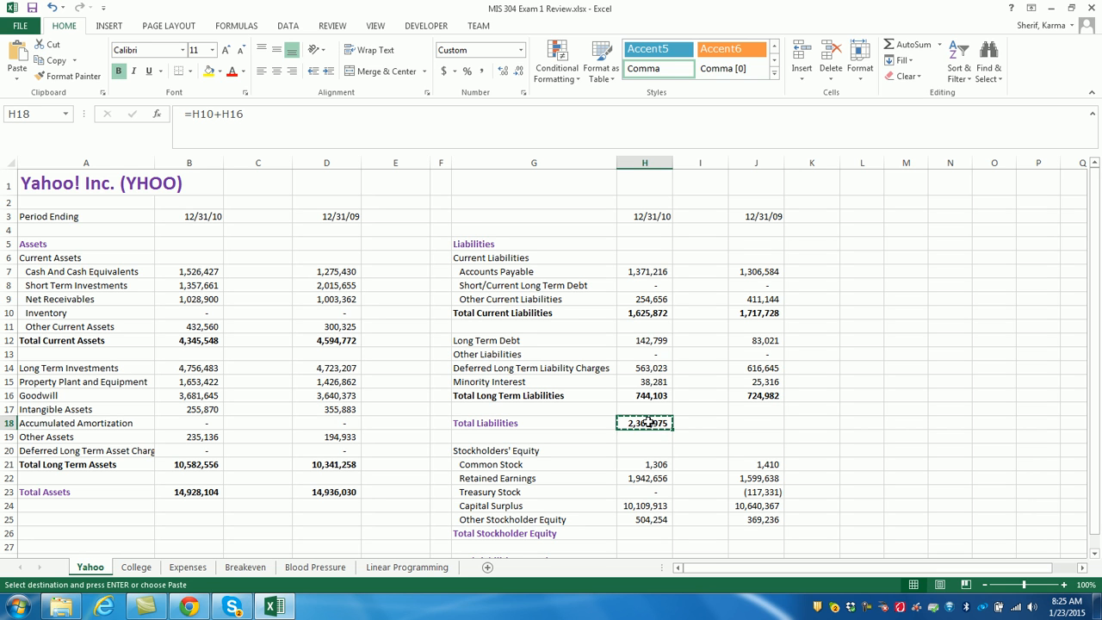
{"action": "left_click", "coordinate": [744, 421]}
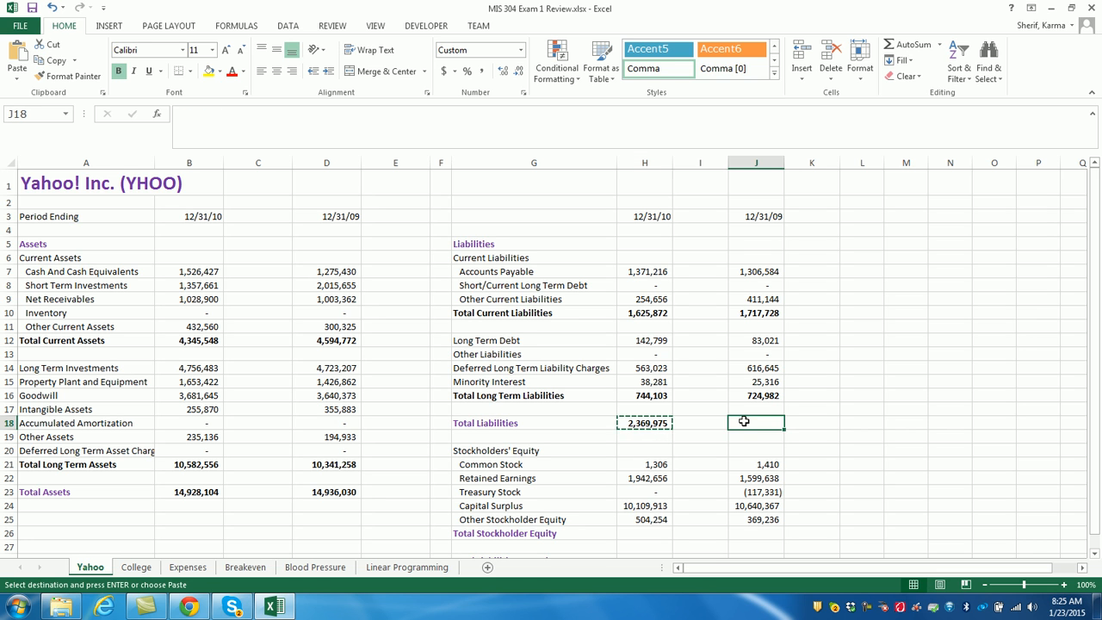
{"action": "key", "text": "ctrl+v"}
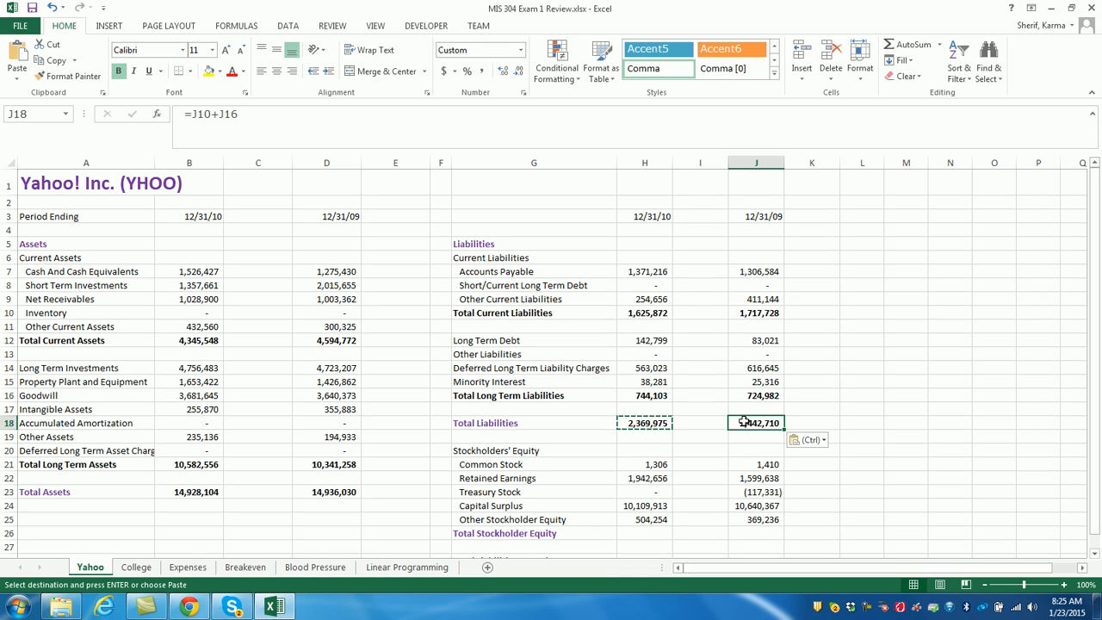
Step: Use AutoSum in H26 to total the 12/31/10 stockholders' equity items in H21:H25
{"action": "left_click", "coordinate": [640, 535]}
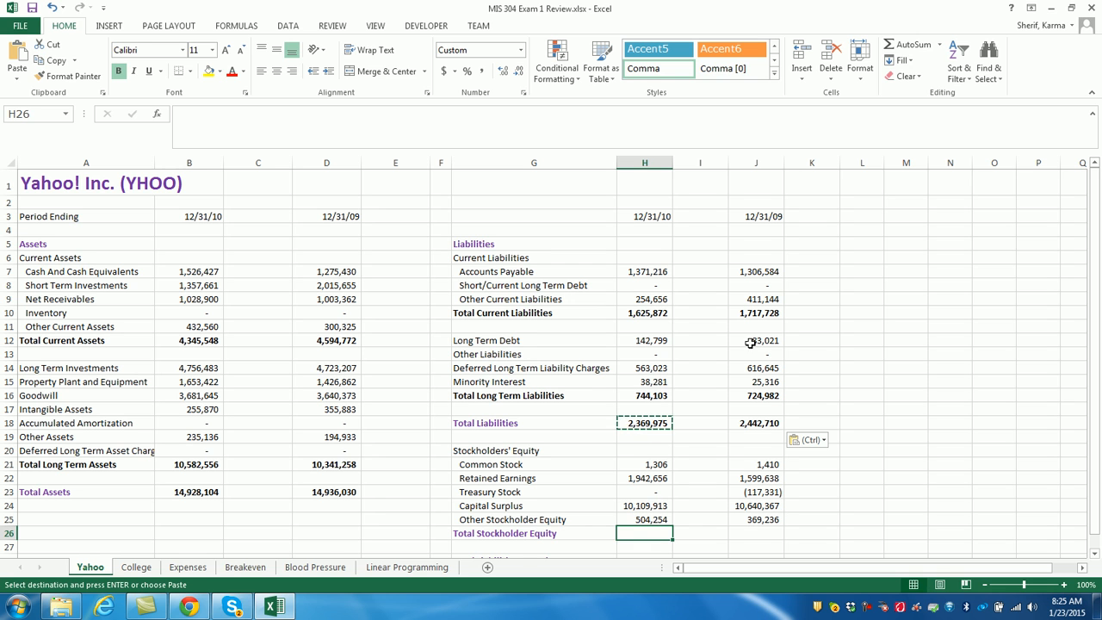
{"action": "left_click", "coordinate": [914, 44]}
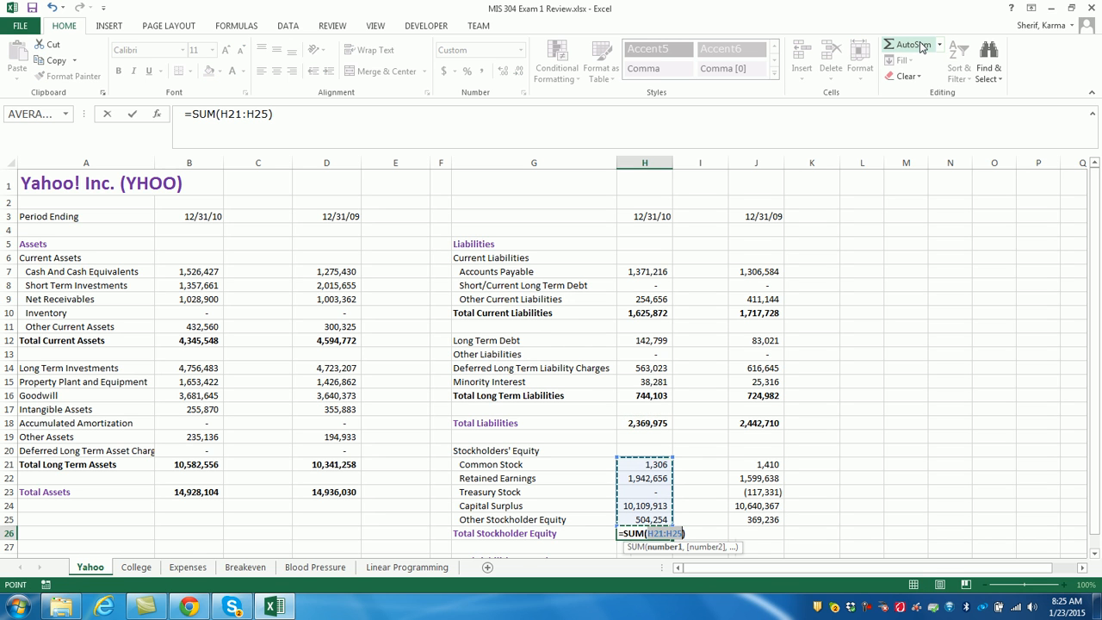
{"action": "key", "text": "Return"}
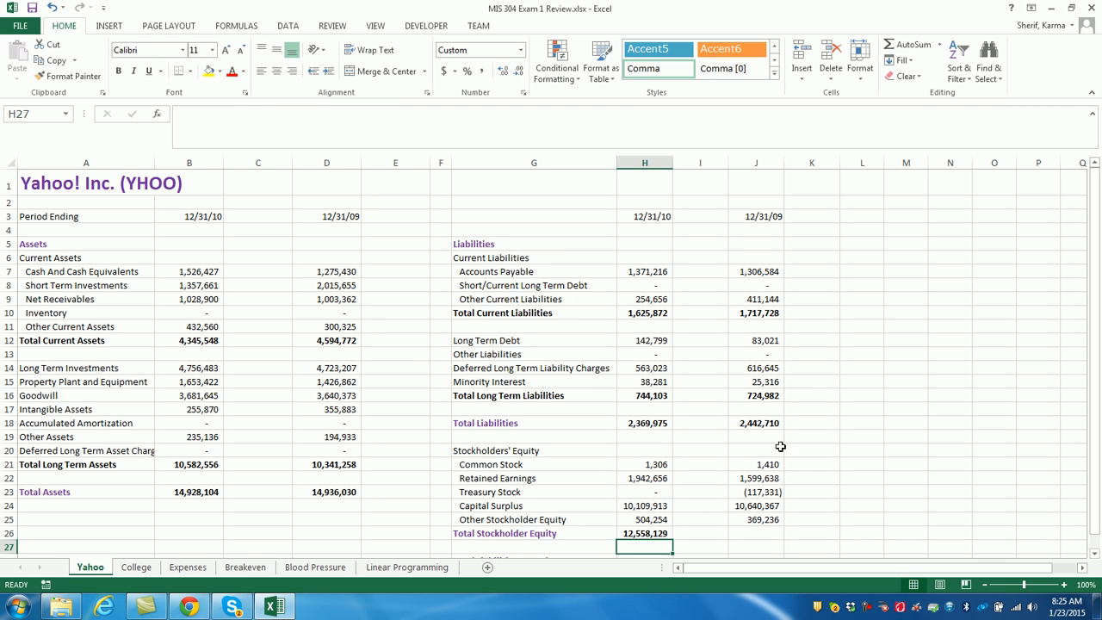
Step: Copy the Total Stockholder Equity formula from H26 to J26 for 12/31/09
{"action": "left_click", "coordinate": [760, 534]}
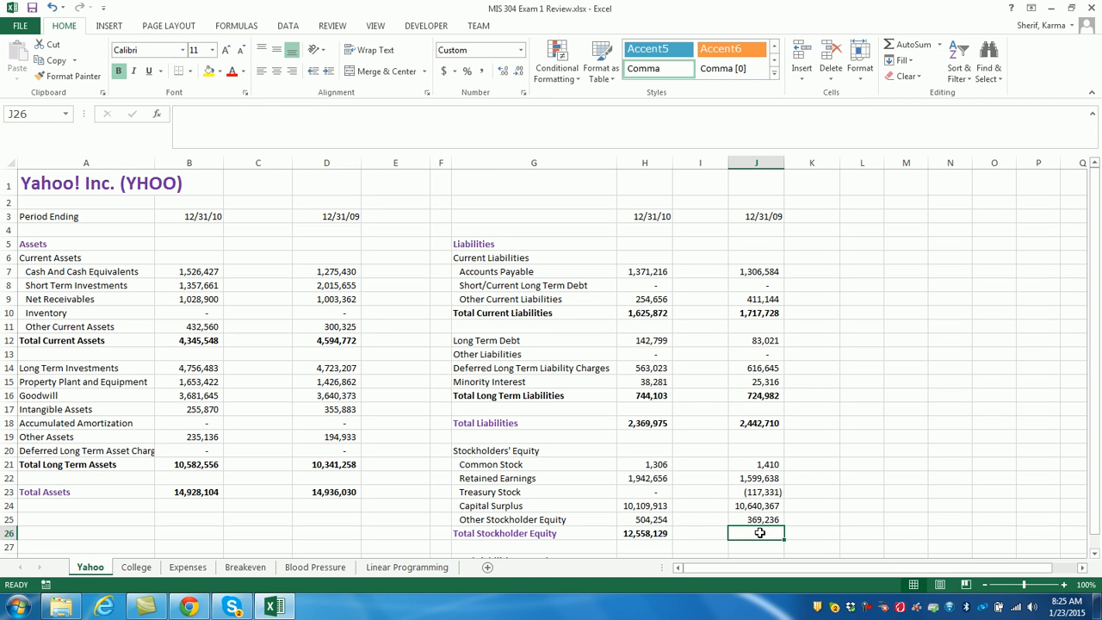
{"action": "left_click", "coordinate": [627, 534]}
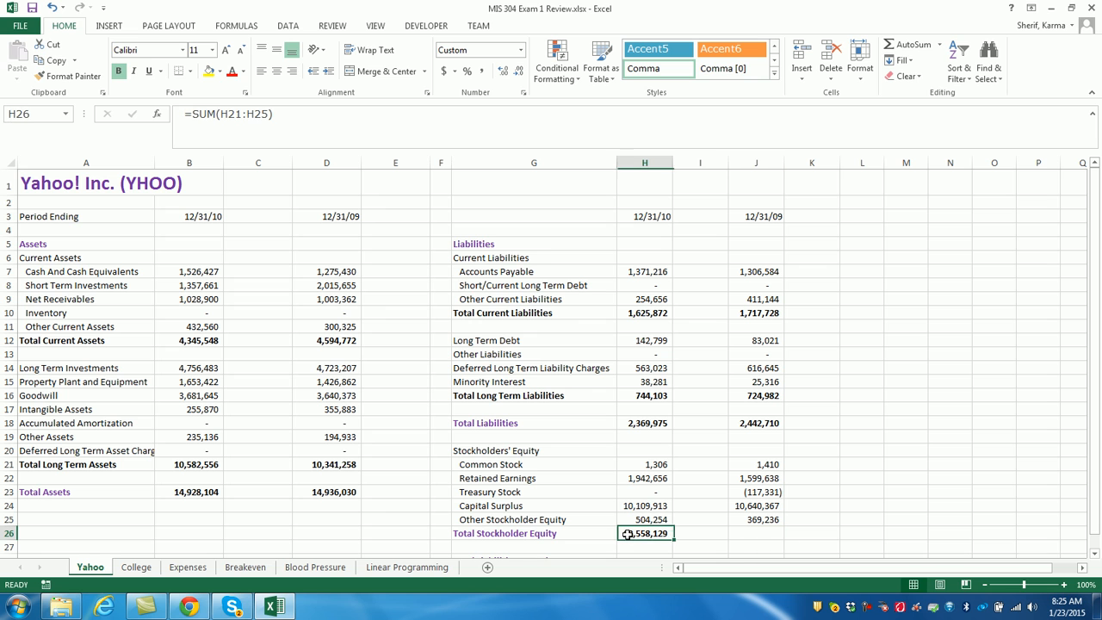
{"action": "key", "text": "ctrl+c"}
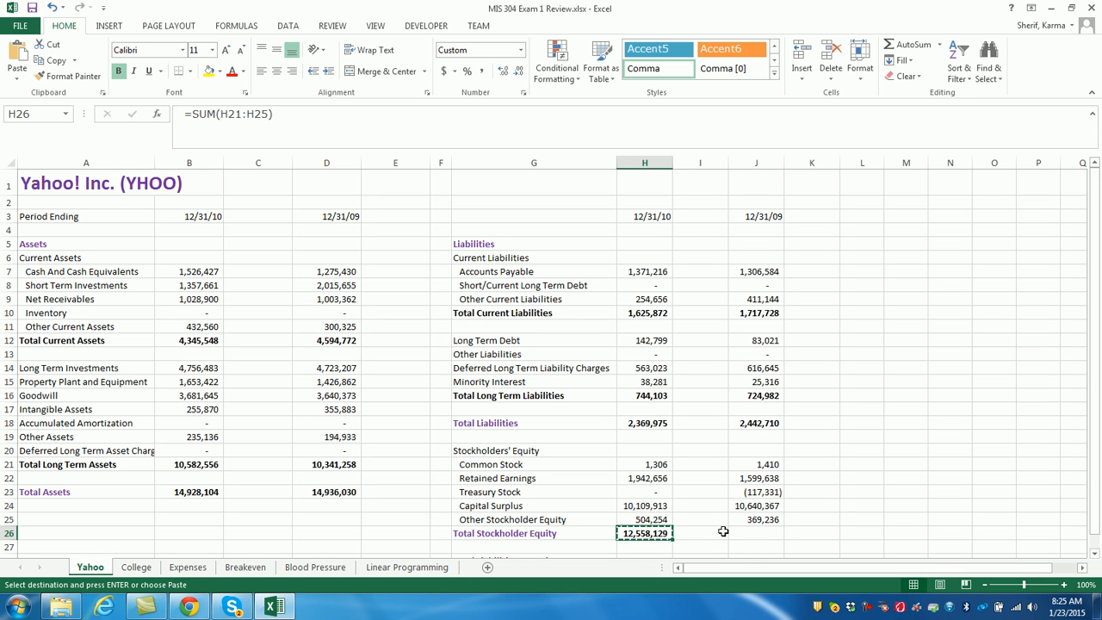
{"action": "left_click", "coordinate": [739, 533]}
{"action": "key", "text": "ctrl+v"}
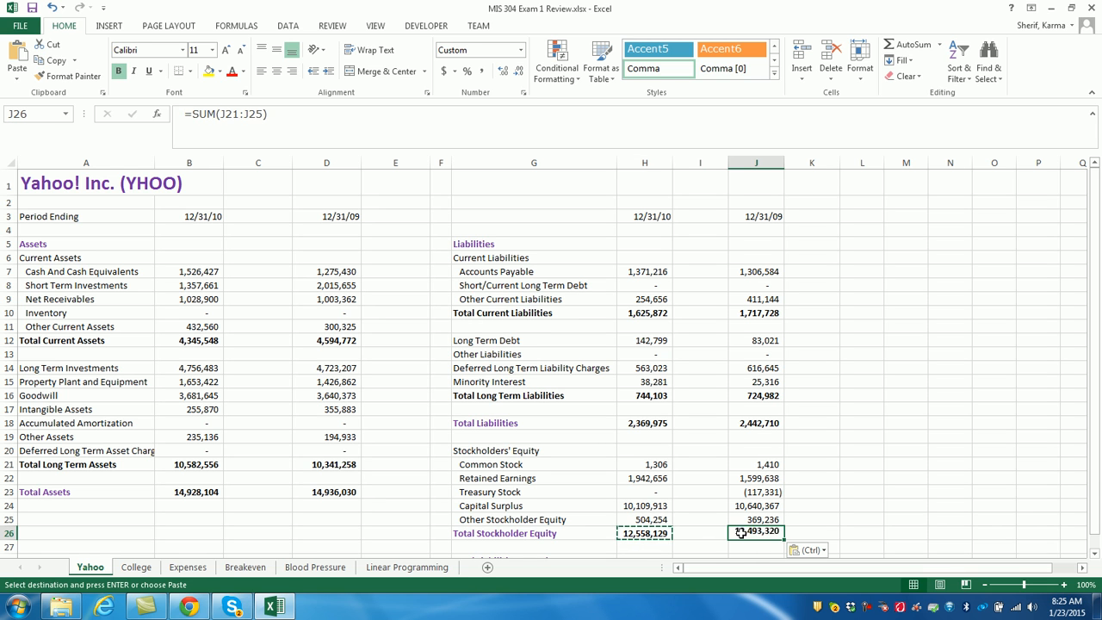
Step: Calculate the 12/31/10 Total Liabilities & Equity in H28 with the formula =H18+H26
{"action": "scroll", "coordinate": [1095, 483], "scroll_direction": "down", "scroll_amount": 1}
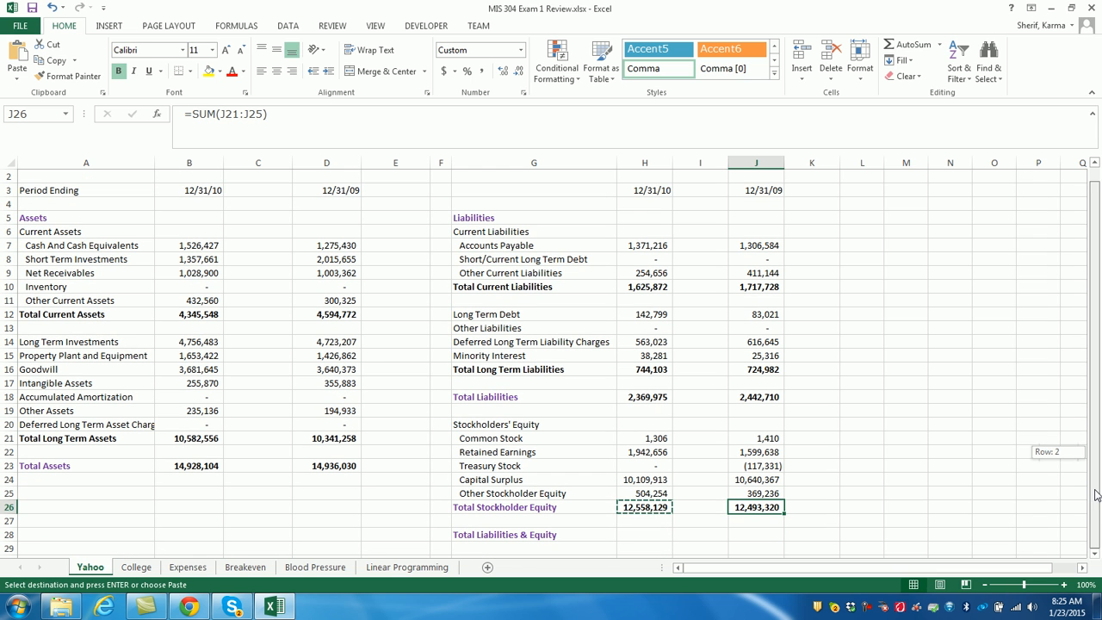
{"action": "left_click", "coordinate": [634, 535]}
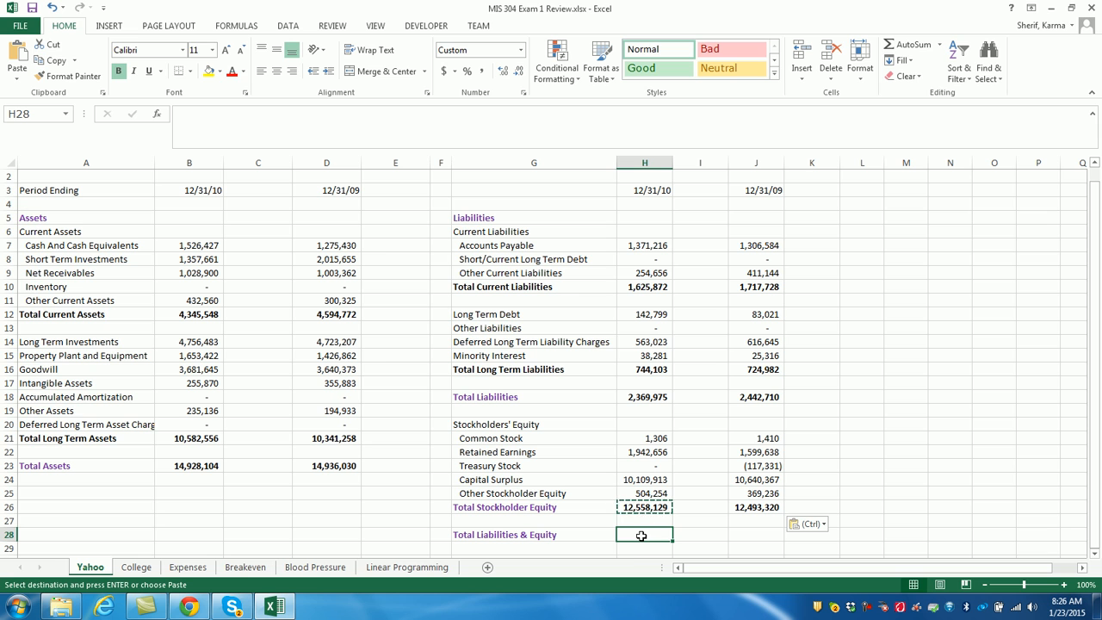
{"action": "type", "text": "="}
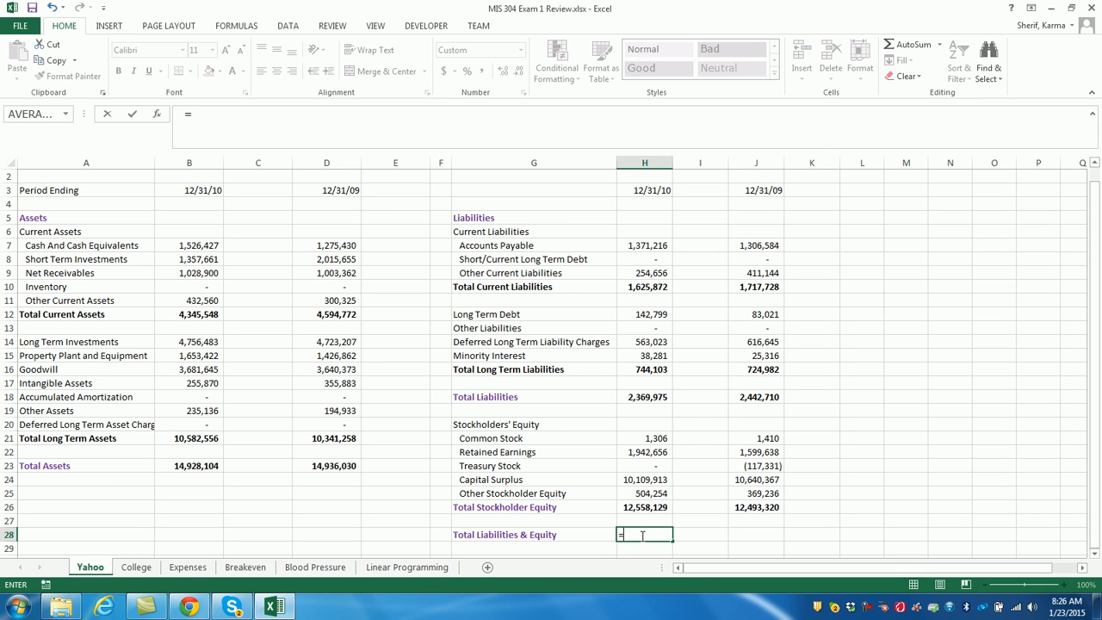
{"action": "left_click", "coordinate": [645, 401]}
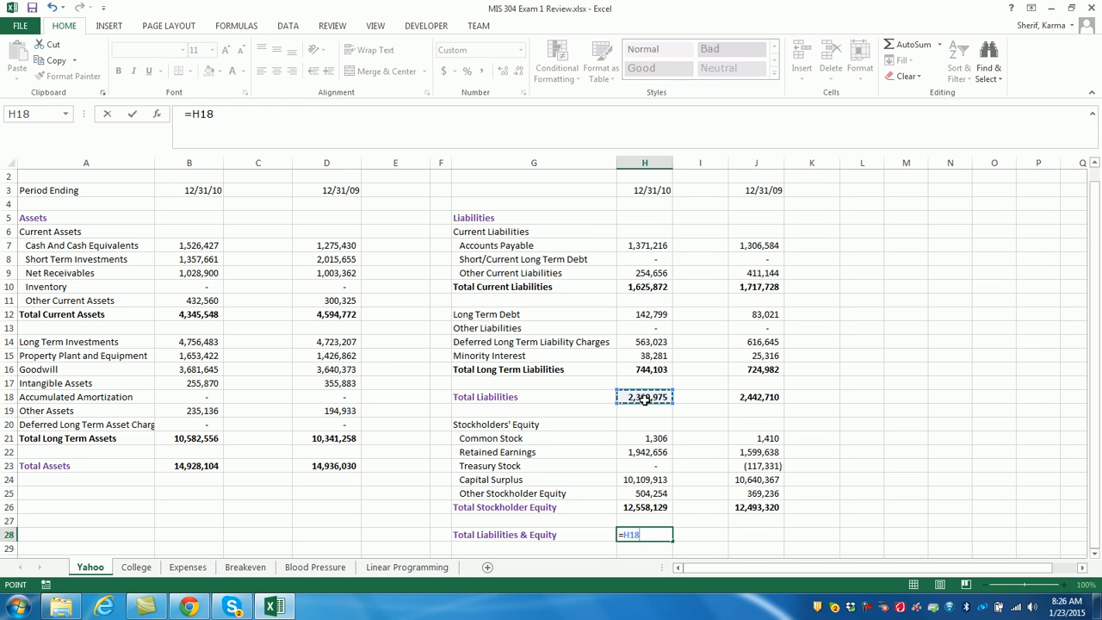
{"action": "type", "text": "+"}
{"action": "left_click", "coordinate": [636, 510]}
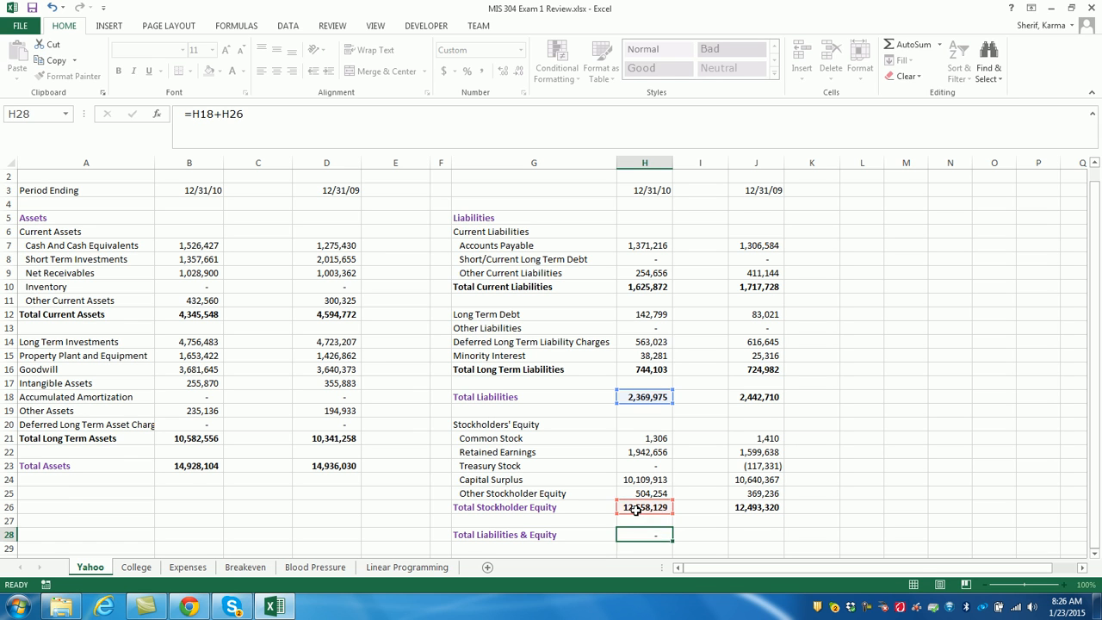
{"action": "key", "text": "Return"}
Step: Copy the Total Liabilities & Equity formula from H28 to J28 for 12/31/09
{"action": "left_click", "coordinate": [644, 535]}
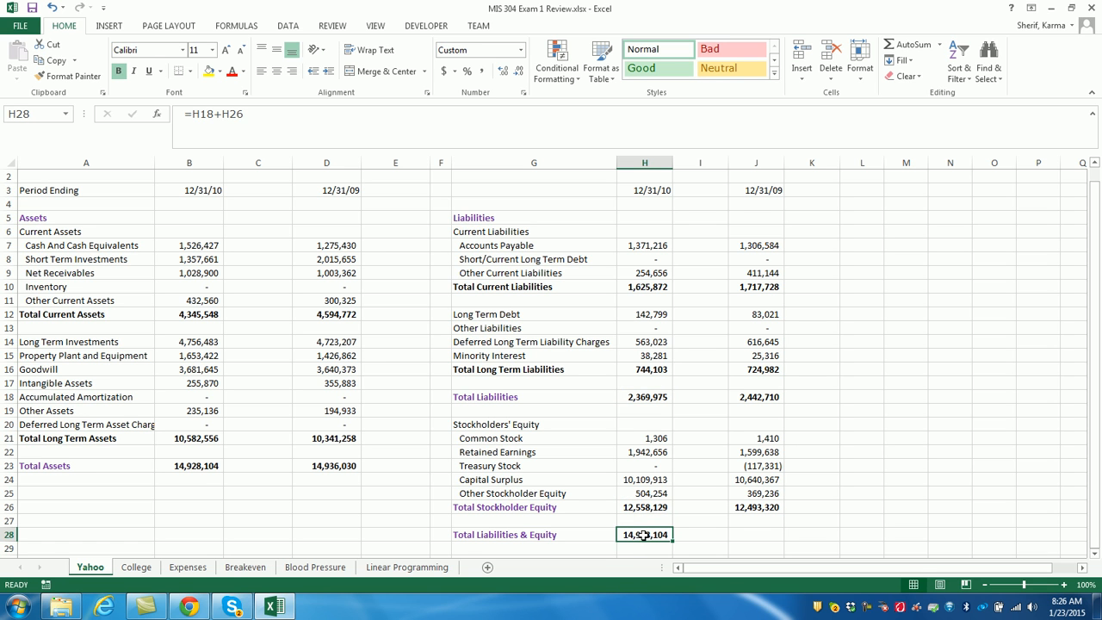
{"action": "key", "text": "ctrl+c"}
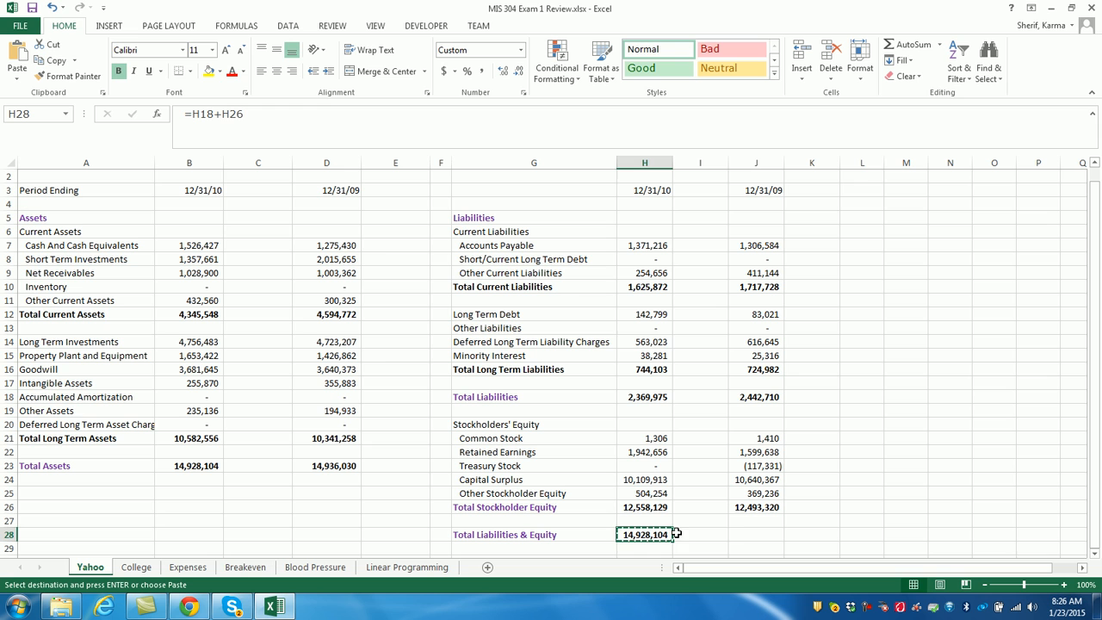
{"action": "left_click", "coordinate": [741, 535]}
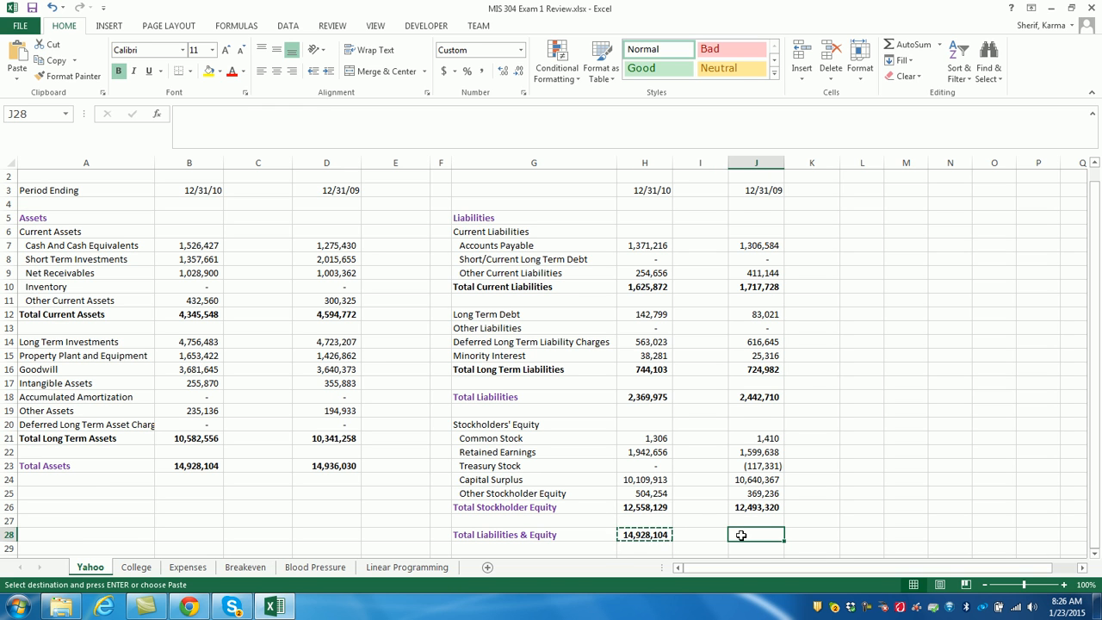
{"action": "key", "text": "ctrl+v"}
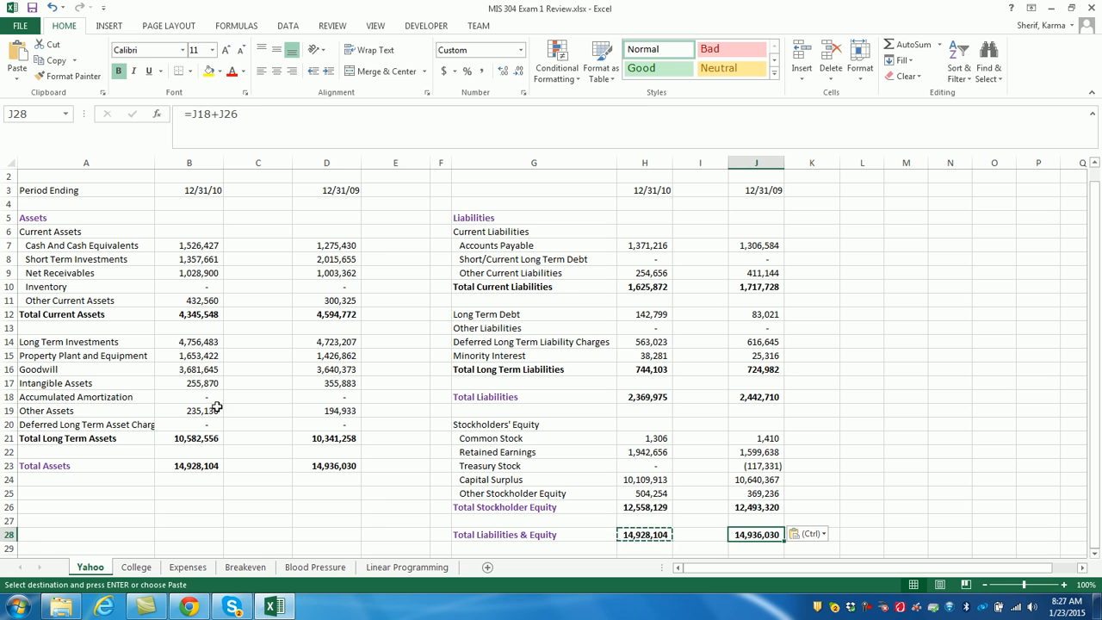
Step: Add the column heading "2010 + 2009" in E3, beside the 12/31/09 asset column
{"action": "left_click", "coordinate": [201, 315]}
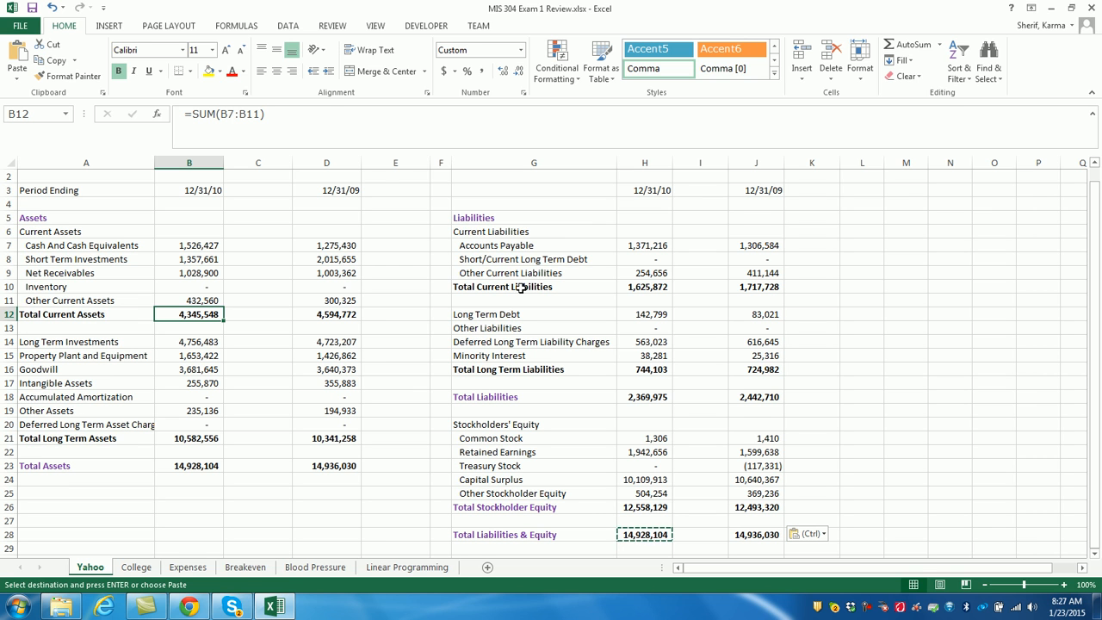
{"action": "left_click", "coordinate": [399, 190]}
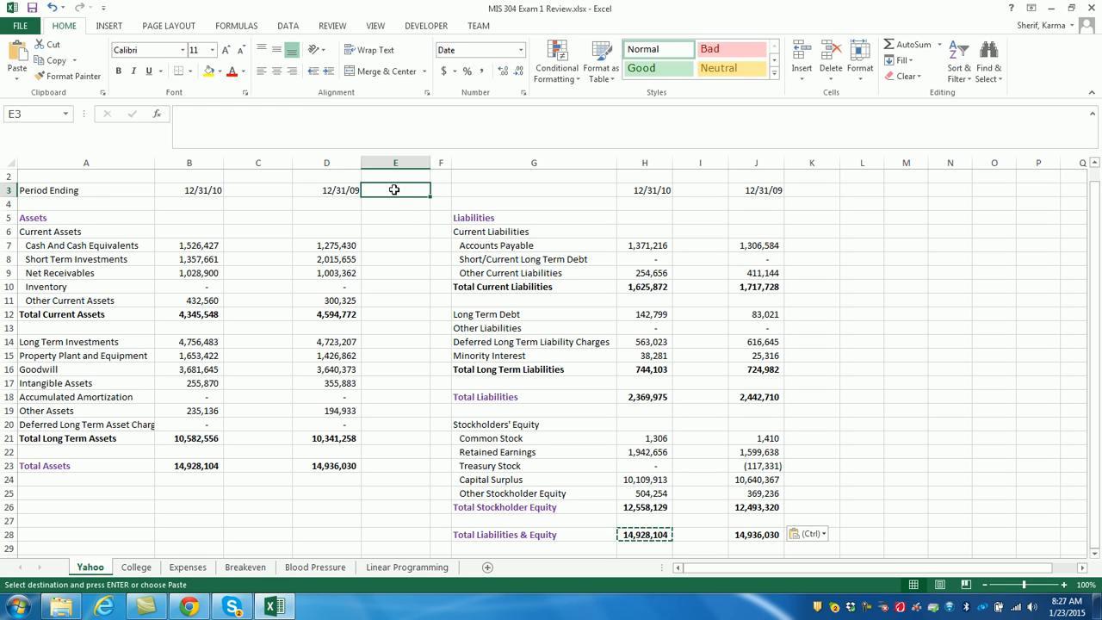
{"action": "key", "text": "Escape"}
{"action": "type", "text": "20"}
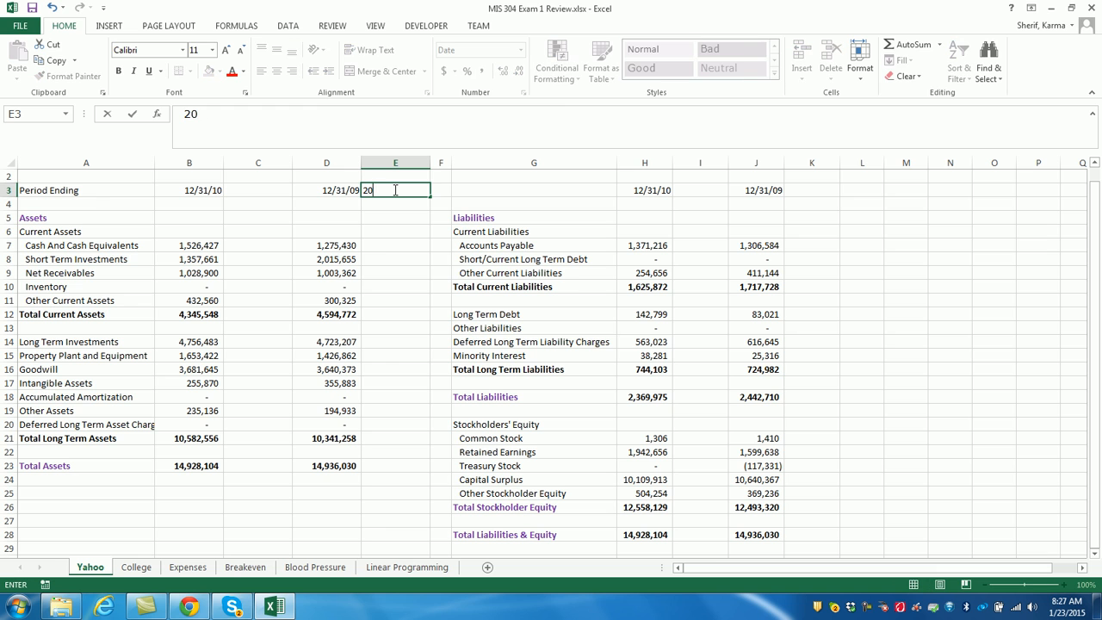
{"action": "type", "text": "10 + 2009"}
Step: Sum Cash And Cash Equivalents across both years in E7 with the formula =SUM(B7:D7)
{"action": "left_click", "coordinate": [393, 246]}
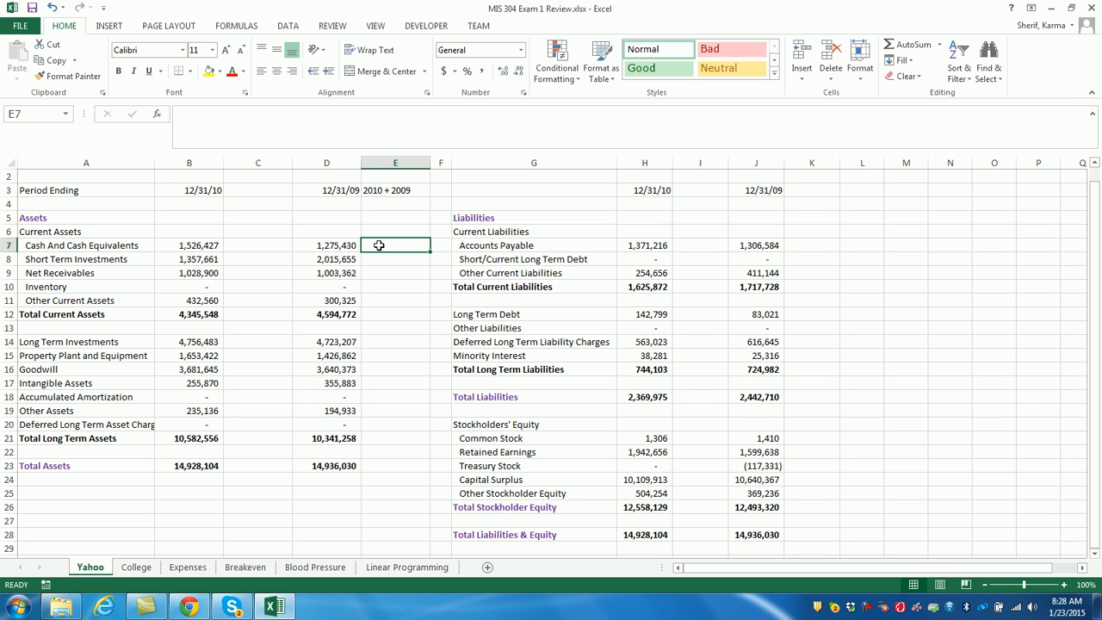
{"action": "type", "text": "="}
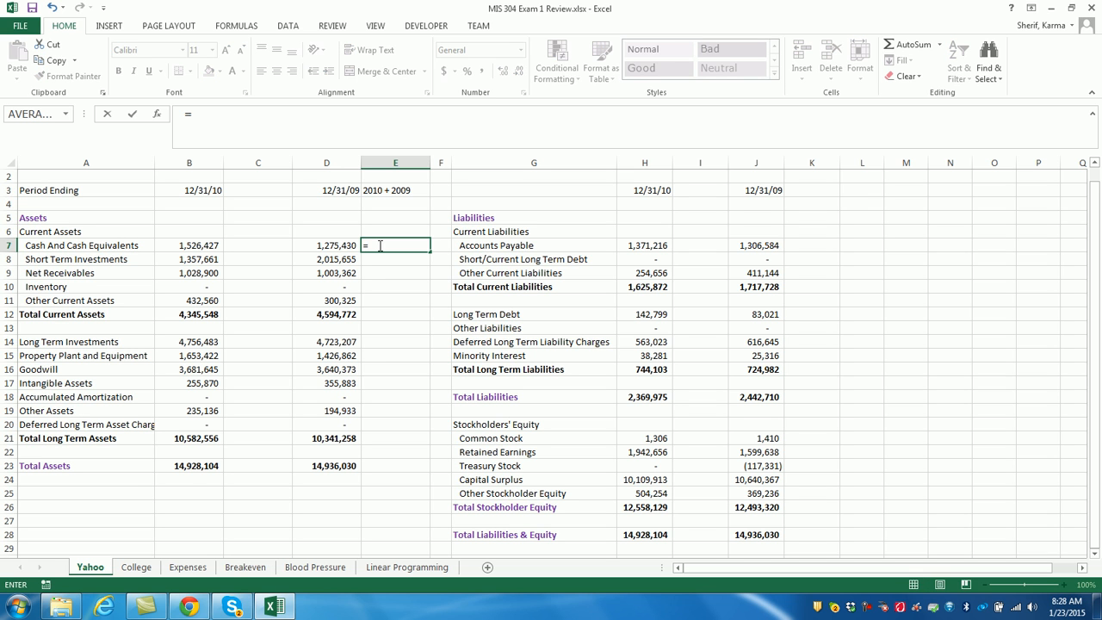
{"action": "type", "text": "SU"}
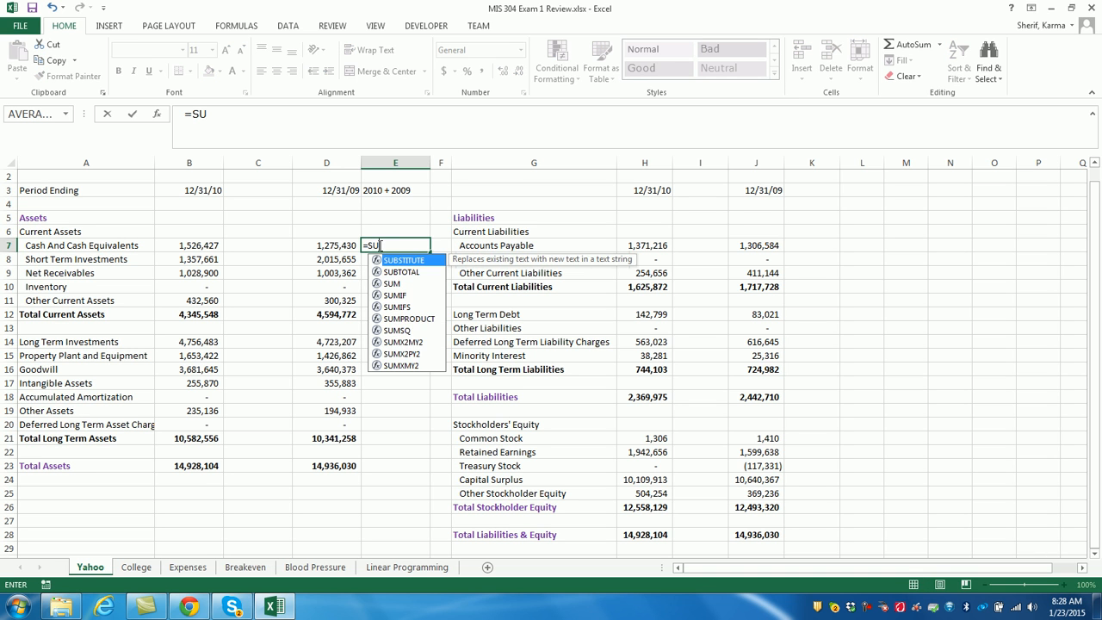
{"action": "type", "text": "M("}
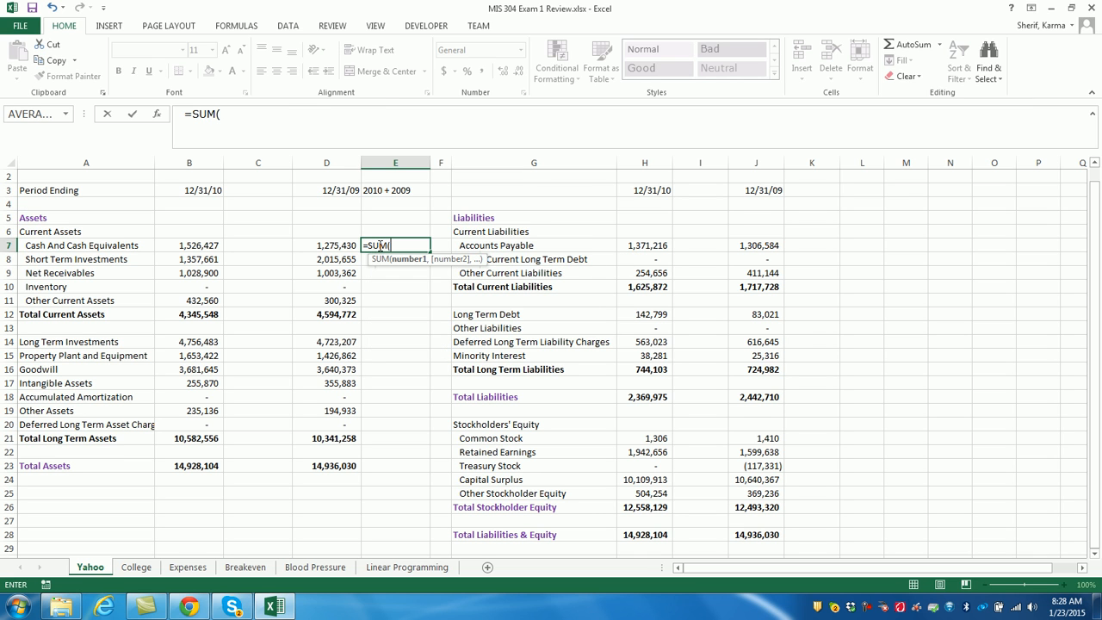
{"action": "left_click_drag", "start_coordinate": [196, 247], "coordinate": [324, 248]}
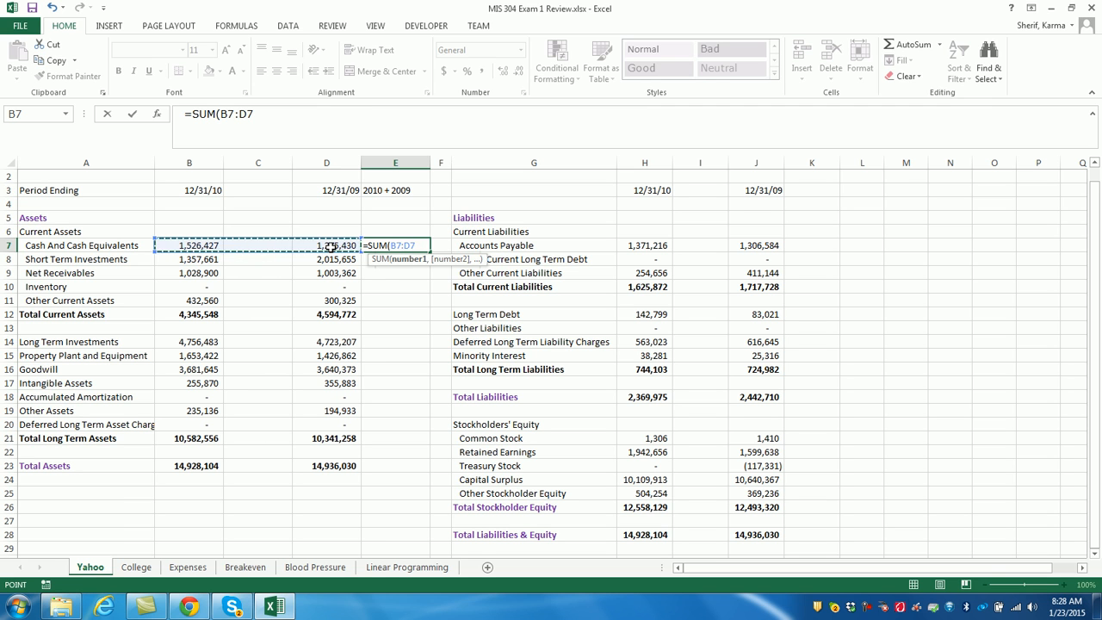
{"action": "type", "text": ")"}
{"action": "key", "text": "Return"}
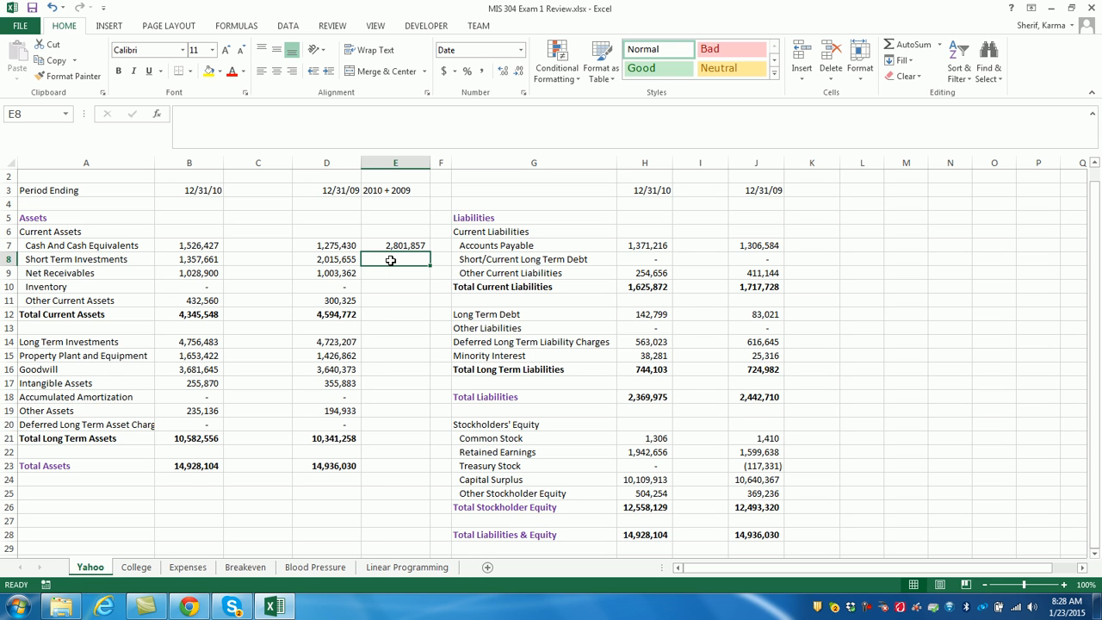
Step: Sum Short Term Investments across both years in E8 with the formula =SUM(B8:D8)
{"action": "type", "text": "="}
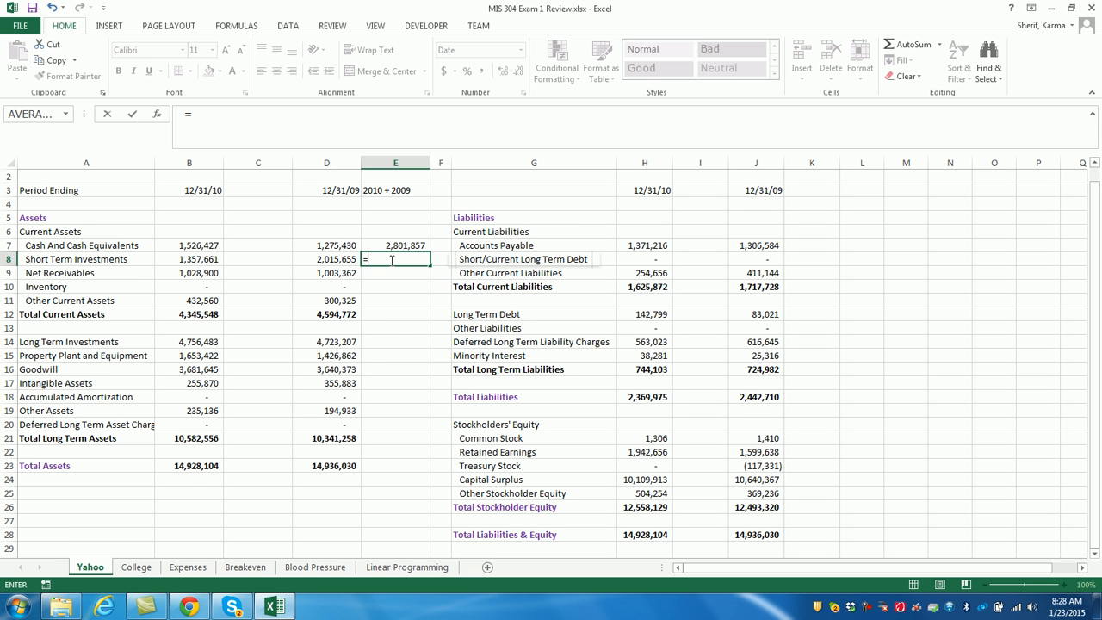
{"action": "type", "text": "SUM"}
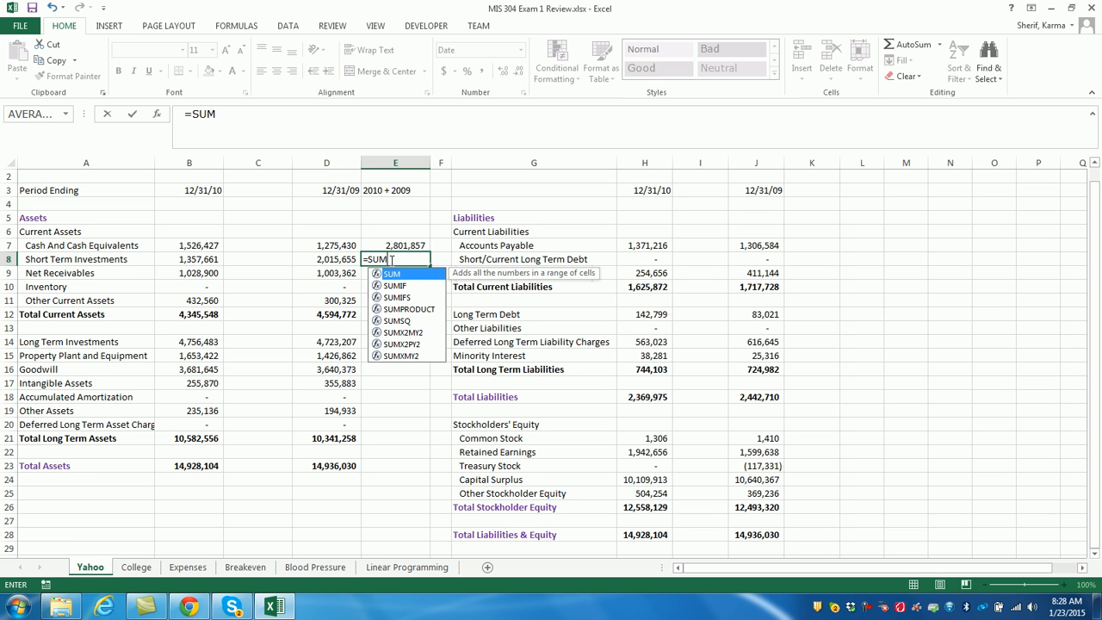
{"action": "type", "text": "("}
{"action": "left_click_drag", "start_coordinate": [188, 260], "coordinate": [332, 260]}
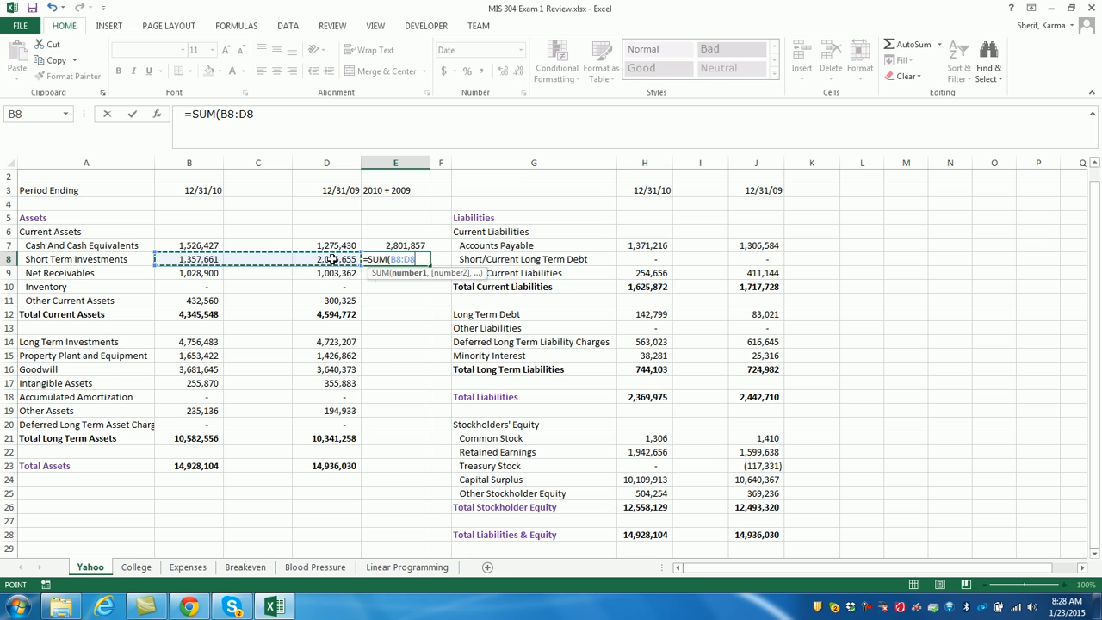
{"action": "type", "text": ")"}
{"action": "key", "text": "Return"}
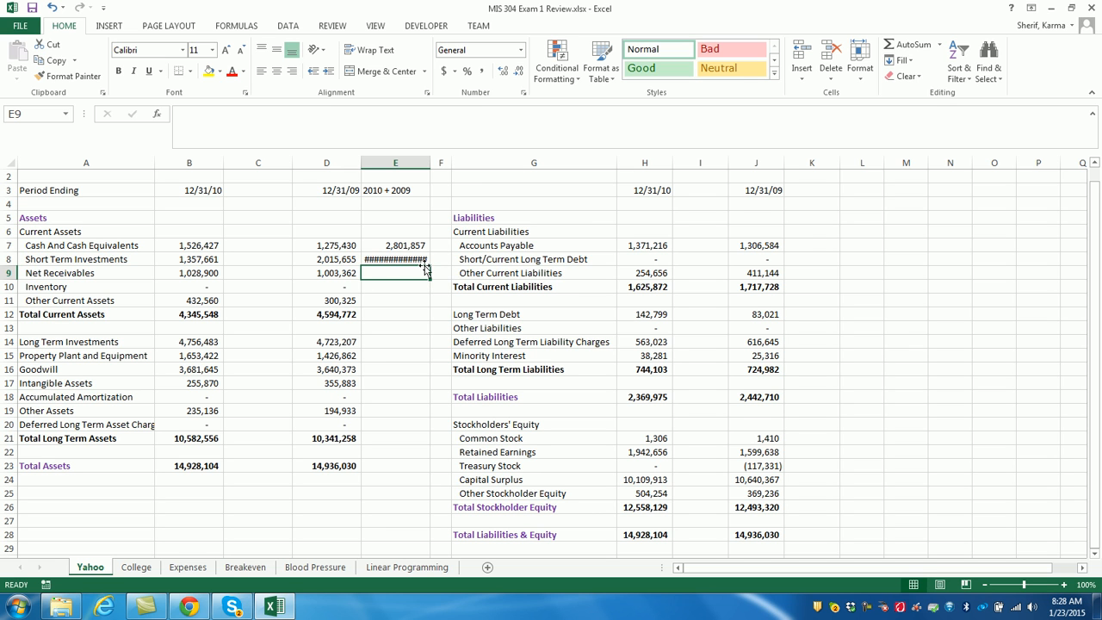
Step: Widen column E to roughly twice its width
{"action": "double_click", "coordinate": [430, 163]}
{"action": "left_click_drag", "start_coordinate": [415, 163], "coordinate": [480, 160]}
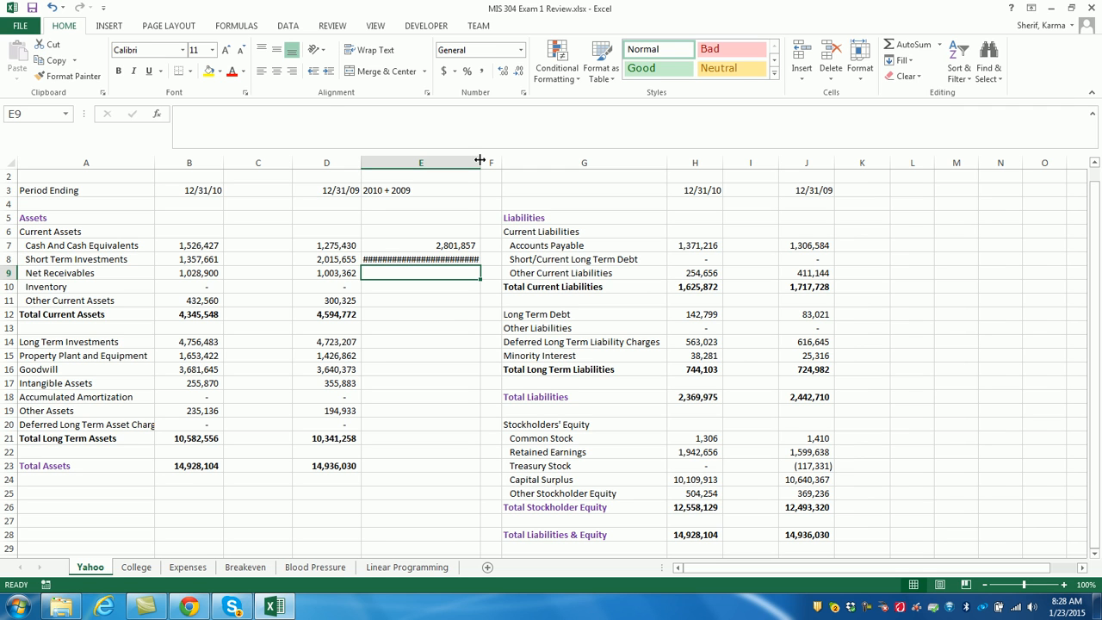
{"action": "left_click_drag", "start_coordinate": [480, 159], "coordinate": [510, 157]}
{"action": "left_click", "coordinate": [394, 258]}
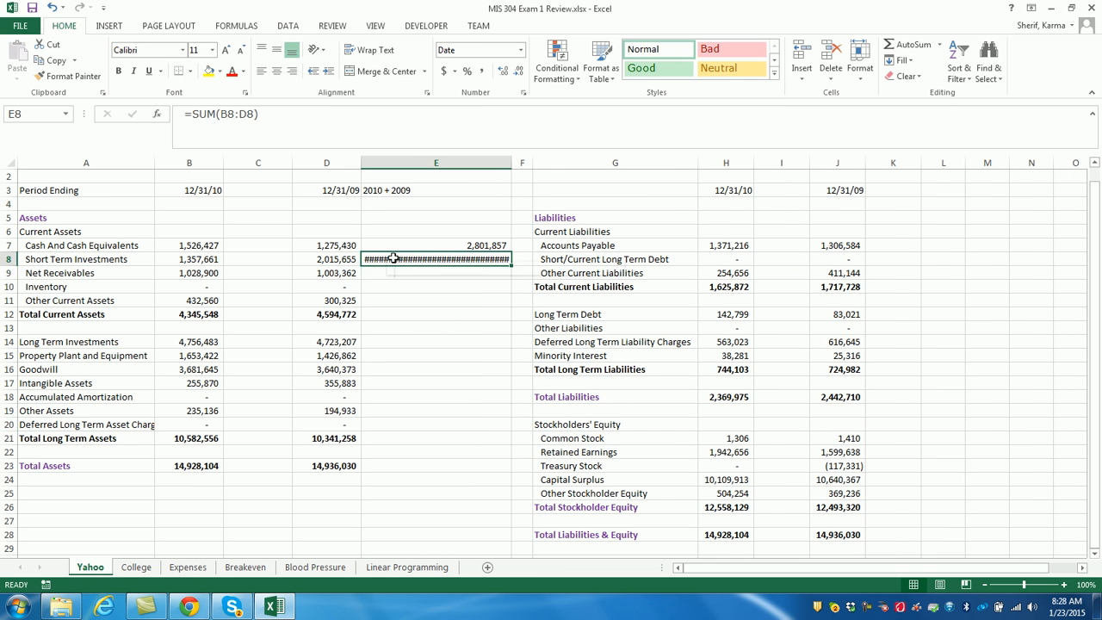
{"action": "type", "text": "."}
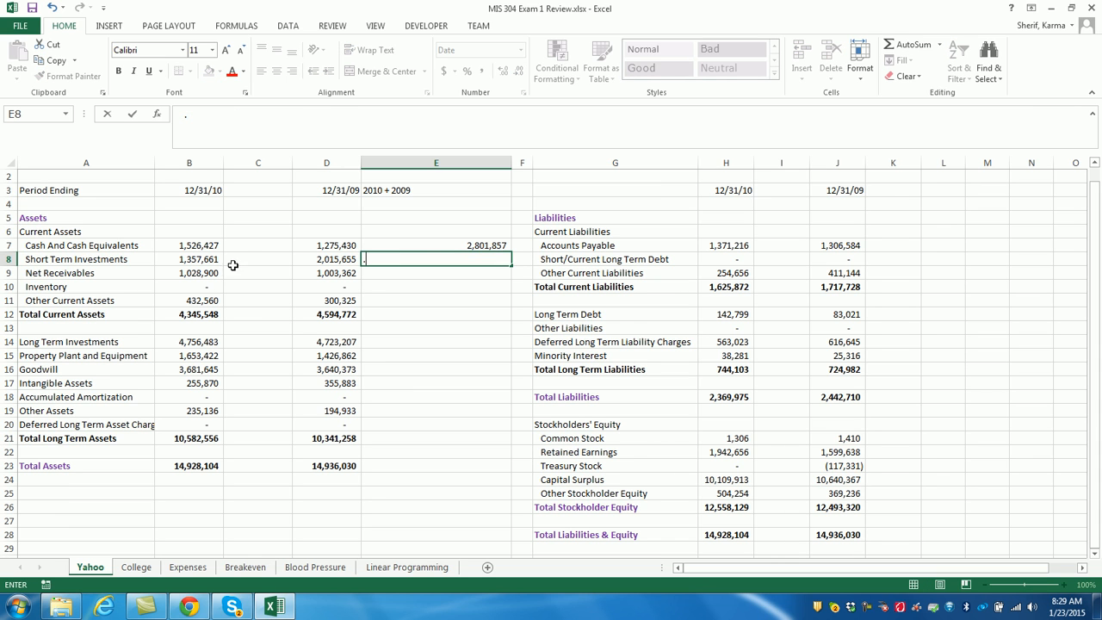
{"action": "left_click", "coordinate": [244, 260]}
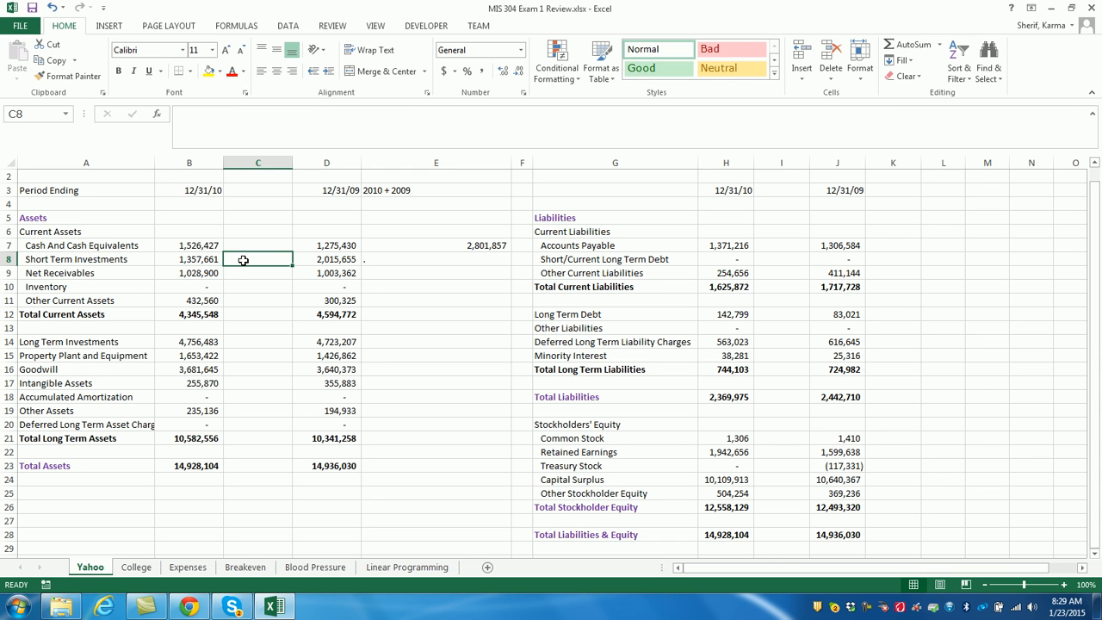
{"action": "type", "text": "."}
{"action": "key", "text": "BackSpace"}
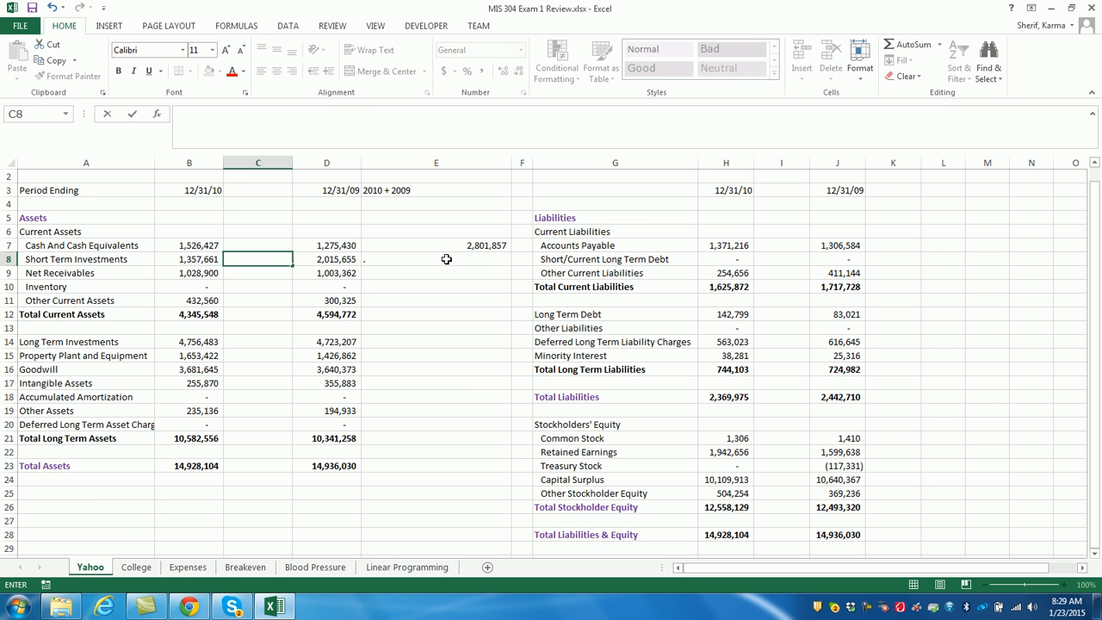
Step: Replace the stray period in E8 with the formula =SUM(B8:D8) for Short Term Investments
{"action": "left_click", "coordinate": [476, 254]}
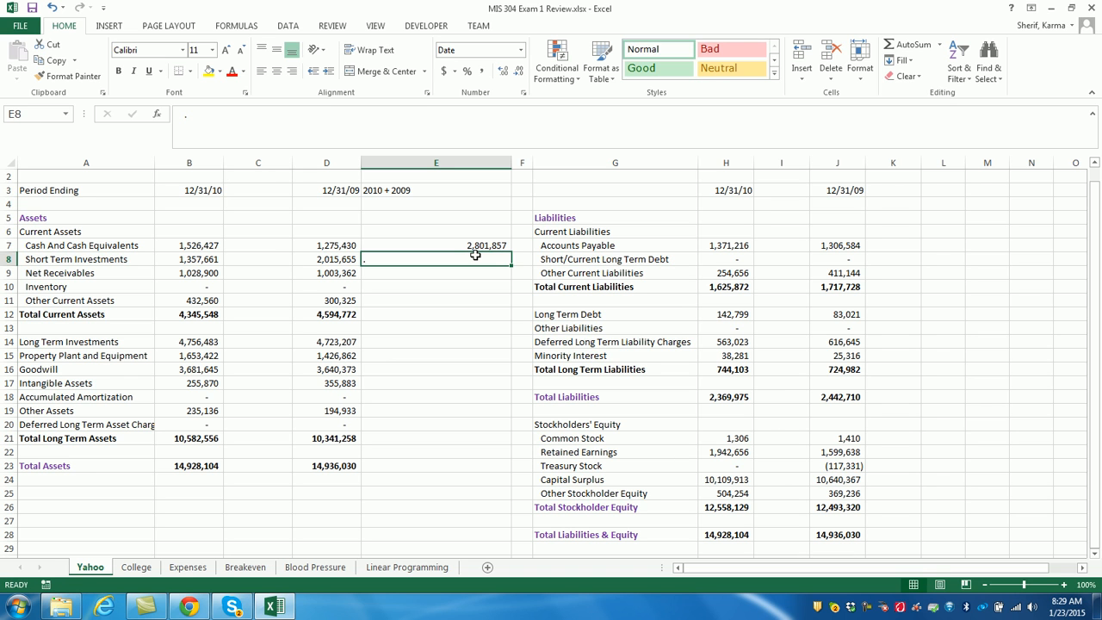
{"action": "type", "text": "=SUM"}
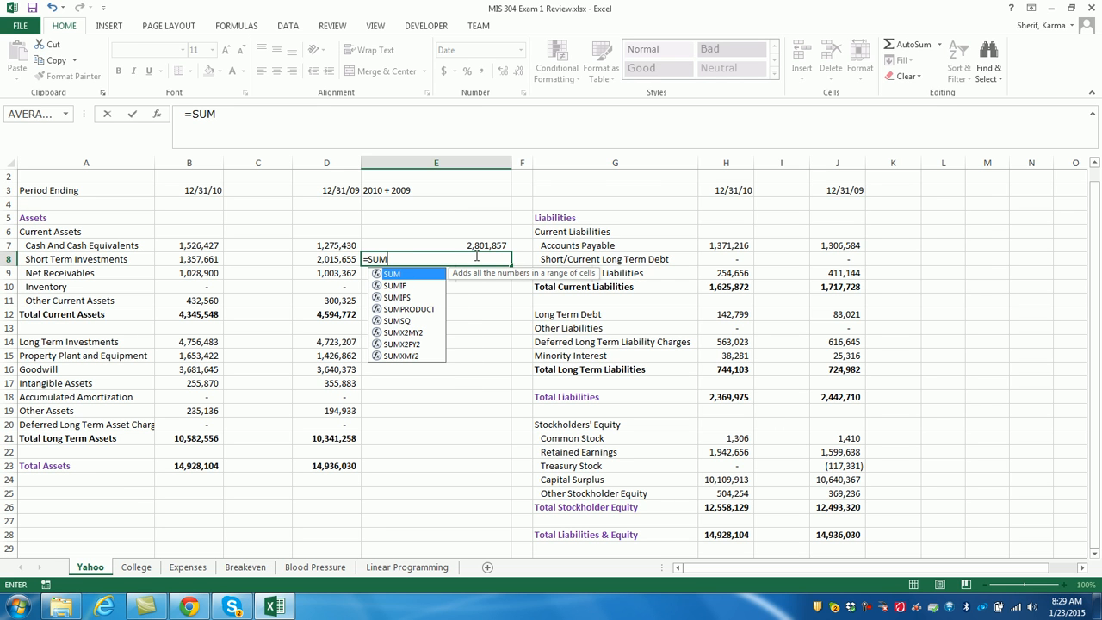
{"action": "type", "text": "("}
{"action": "left_click_drag", "start_coordinate": [212, 259], "coordinate": [357, 263]}
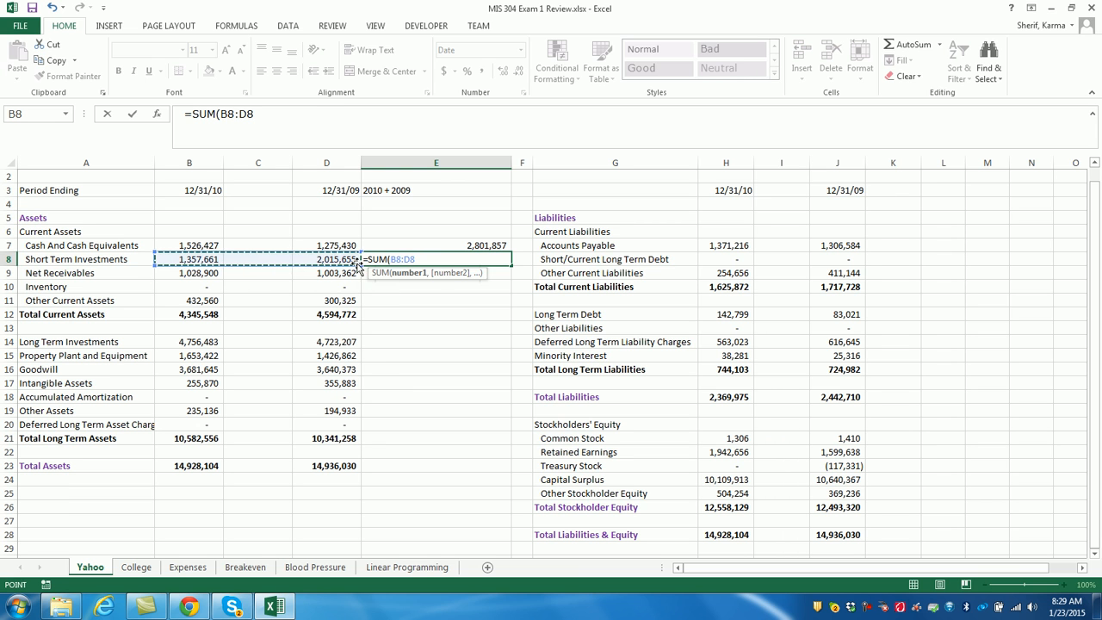
{"action": "key", "text": "Return"}
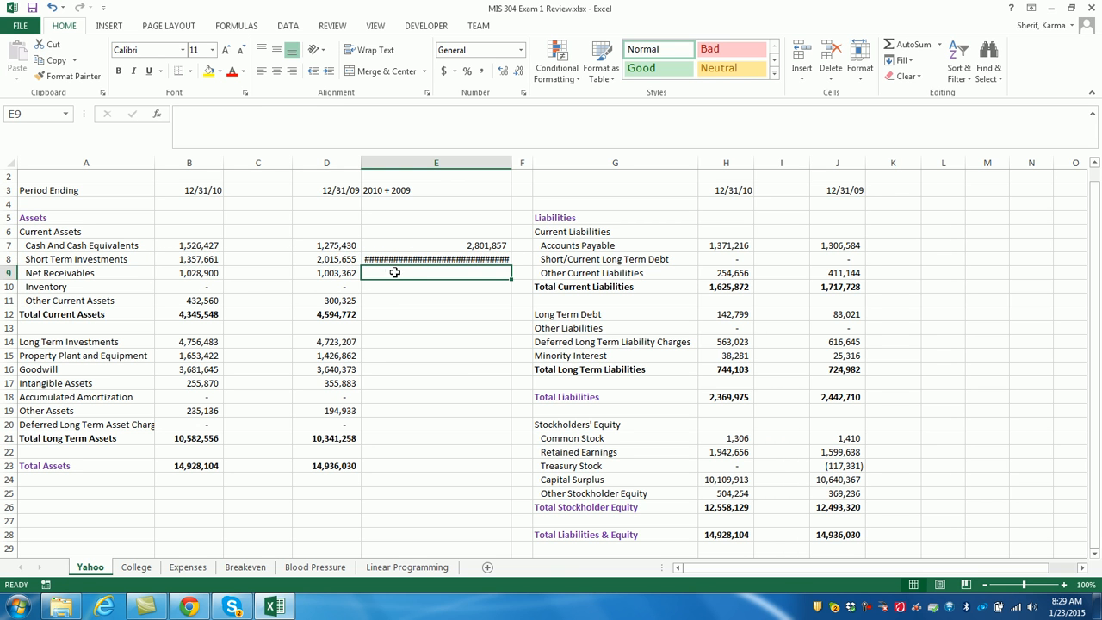
Step: Format E8 as Number, apply the comma style and reduce it to zero decimal places
{"action": "left_click", "coordinate": [399, 259]}
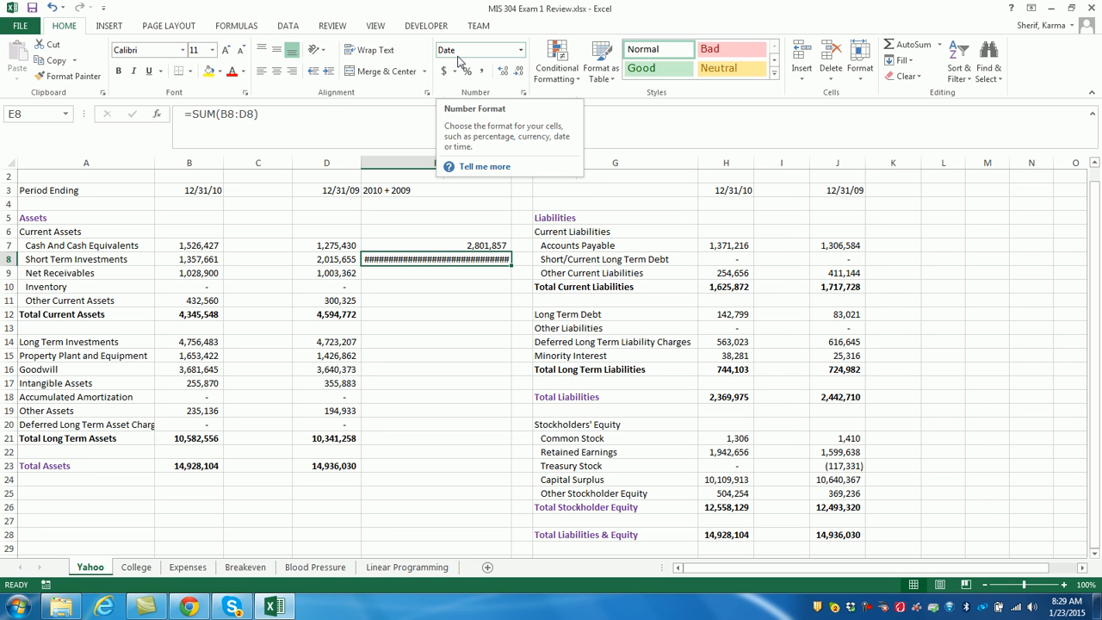
{"action": "left_click", "coordinate": [521, 52]}
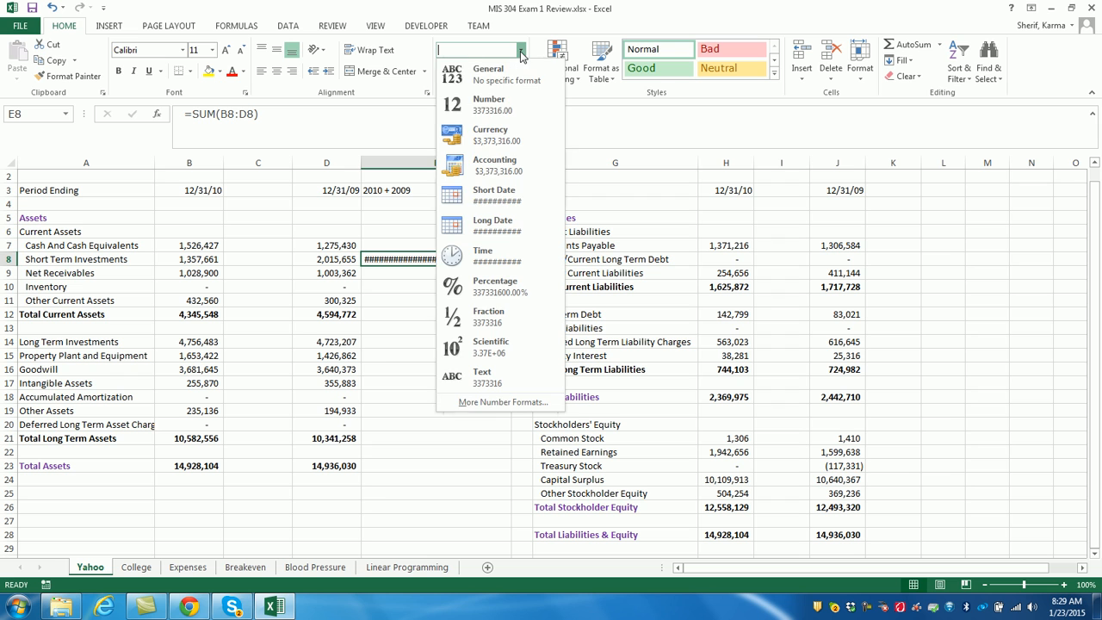
{"action": "left_click", "coordinate": [499, 105]}
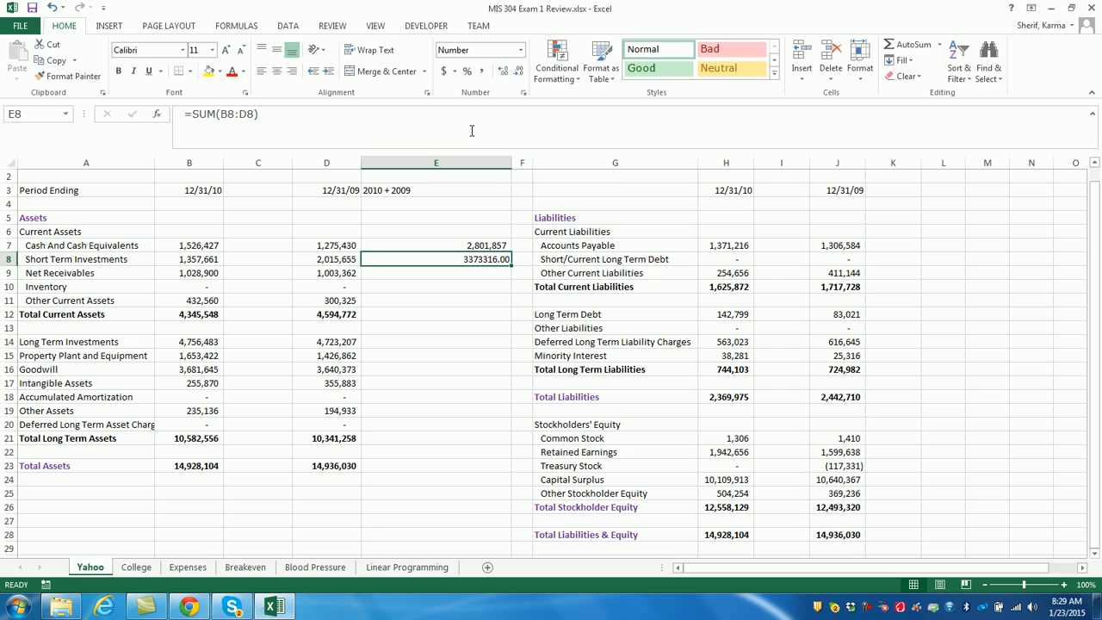
{"action": "left_click", "coordinate": [482, 71]}
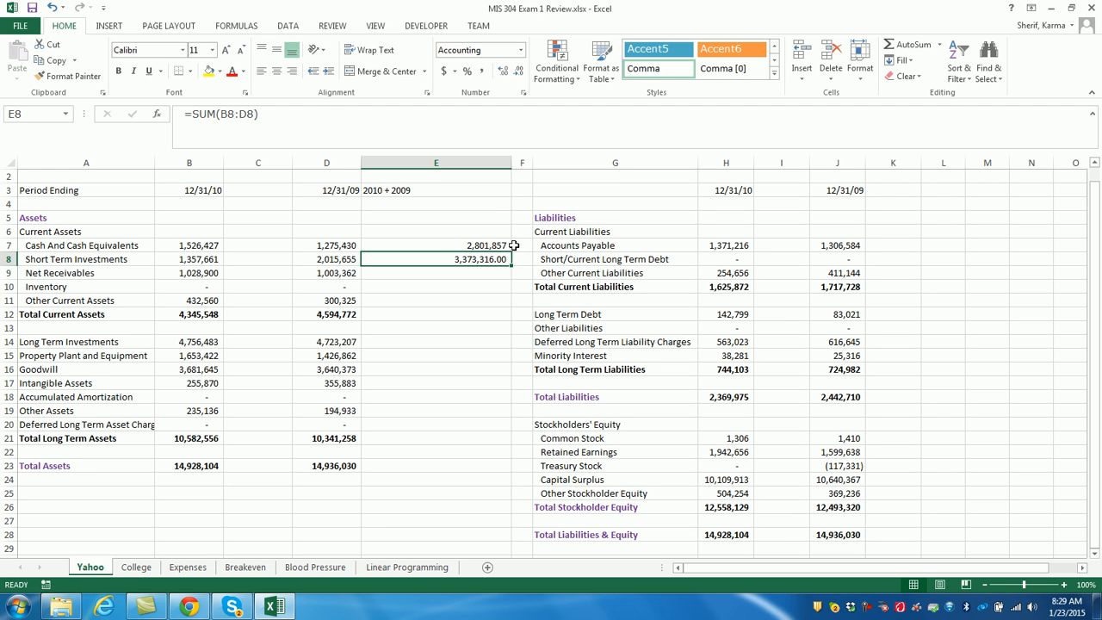
{"action": "left_click", "coordinate": [519, 78]}
{"action": "left_click", "coordinate": [519, 78]}
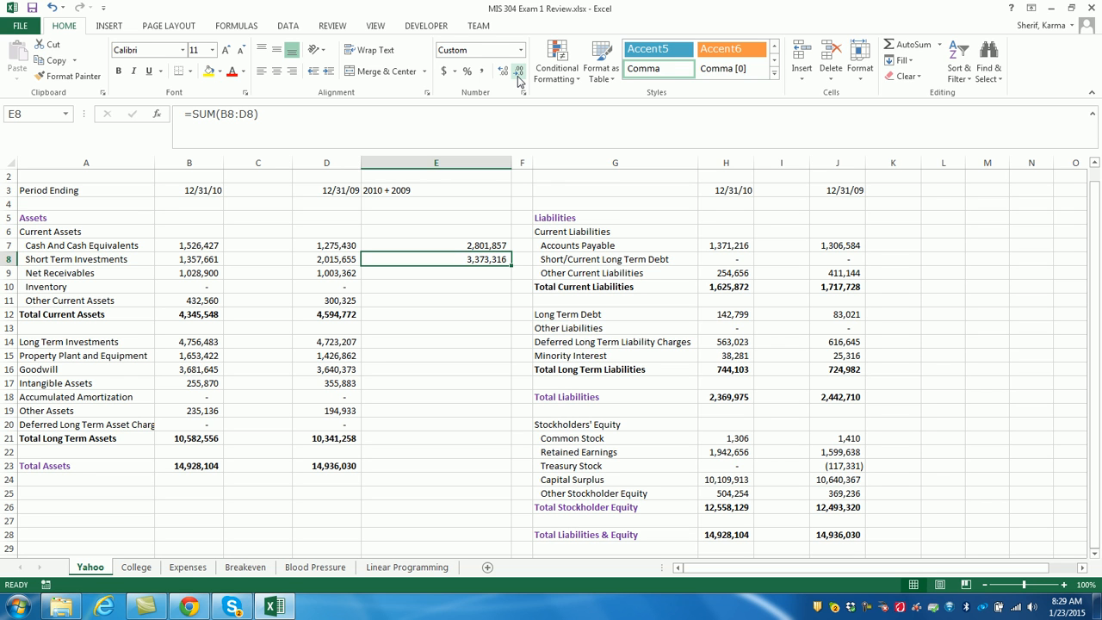
Step: Undo the two decimal reductions and the comma style on E8
{"action": "left_click", "coordinate": [53, 7]}
{"action": "left_click", "coordinate": [52, 7]}
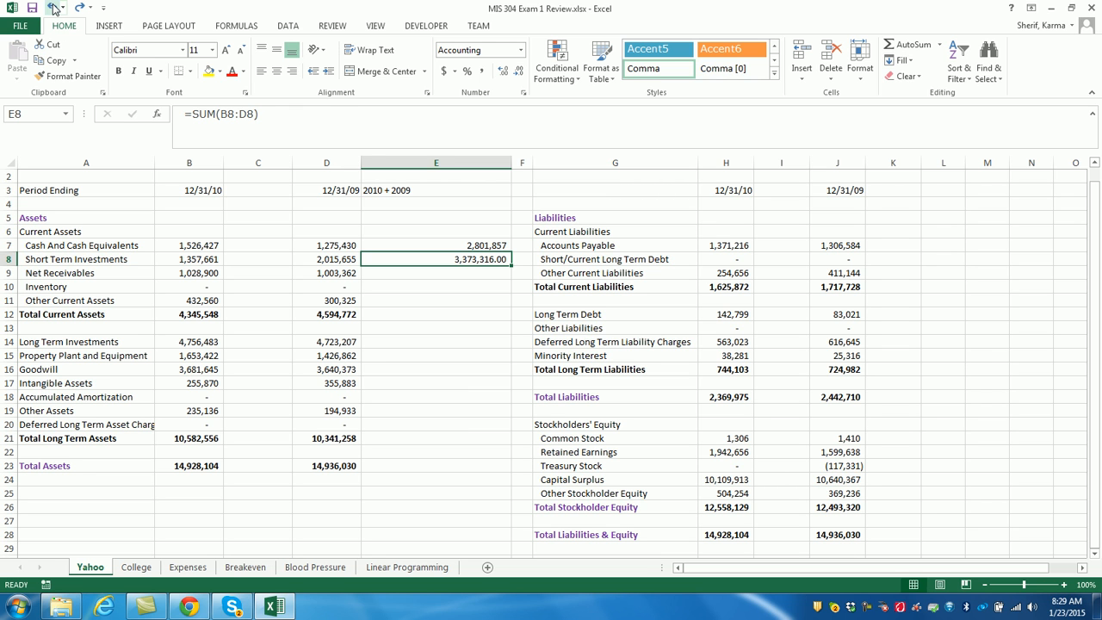
{"action": "left_click", "coordinate": [53, 7]}
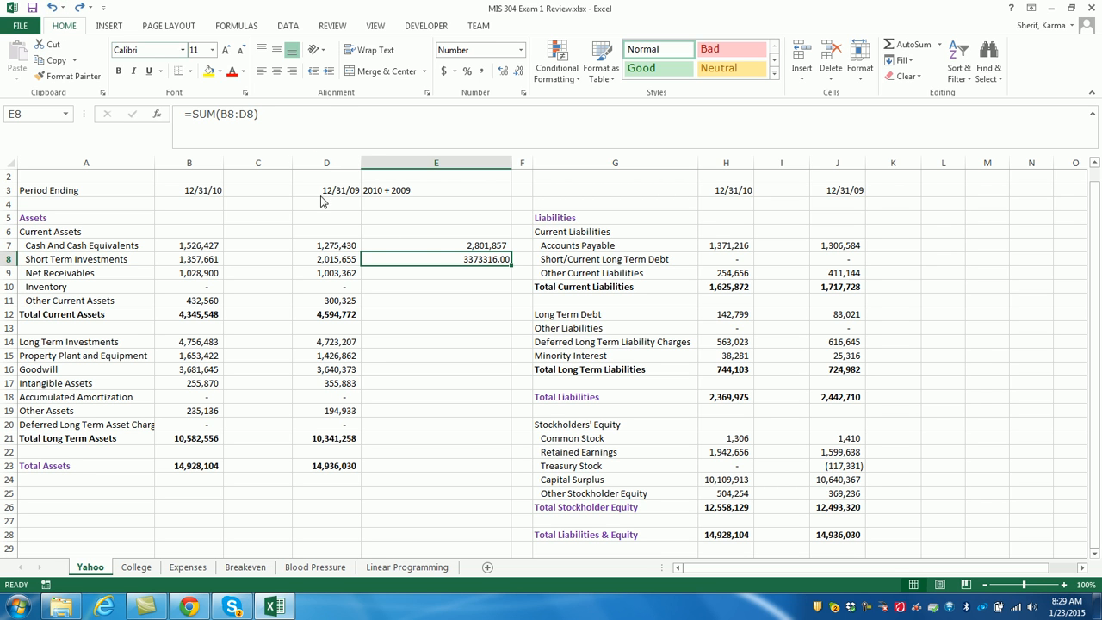
Step: Try copying the formatting of E7 onto E8 with Format Painter, and undo it
{"action": "left_click", "coordinate": [462, 246]}
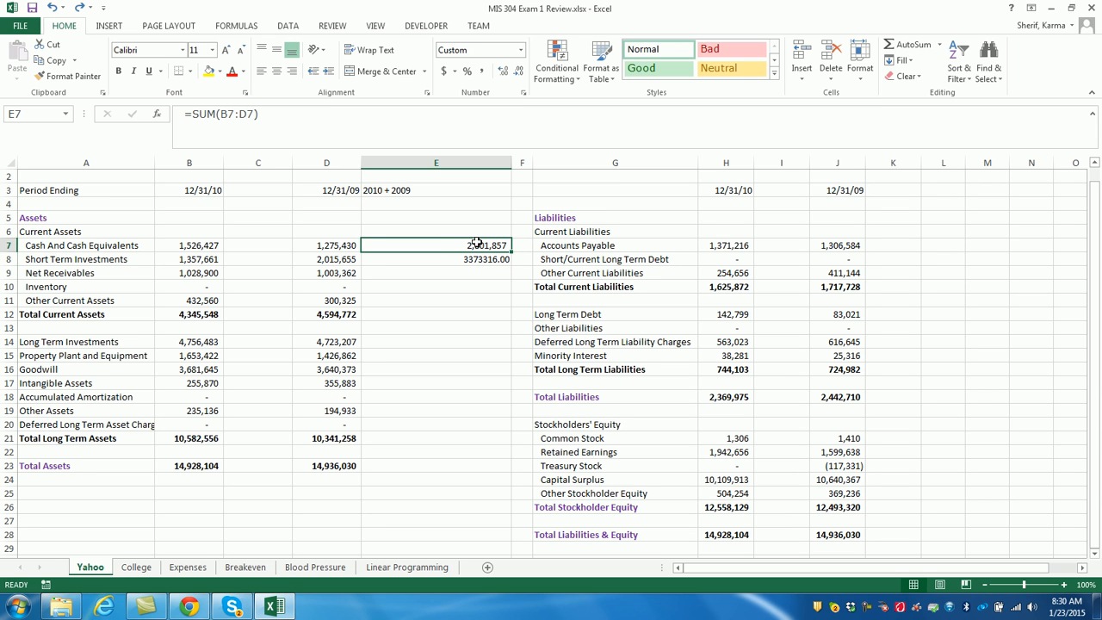
{"action": "left_click", "coordinate": [70, 79]}
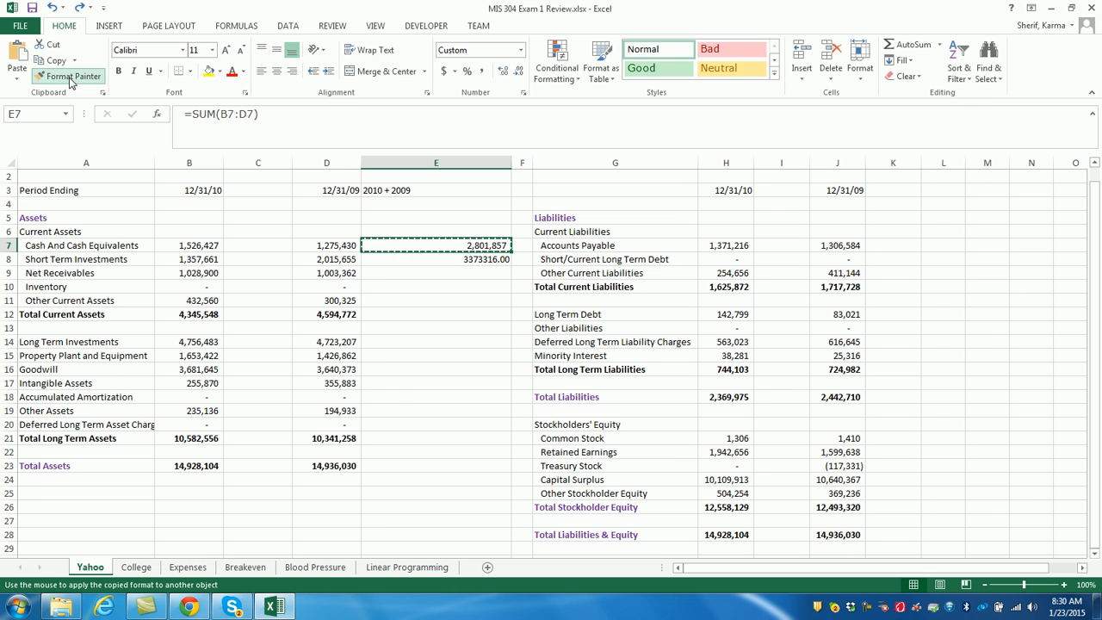
{"action": "left_click", "coordinate": [471, 260]}
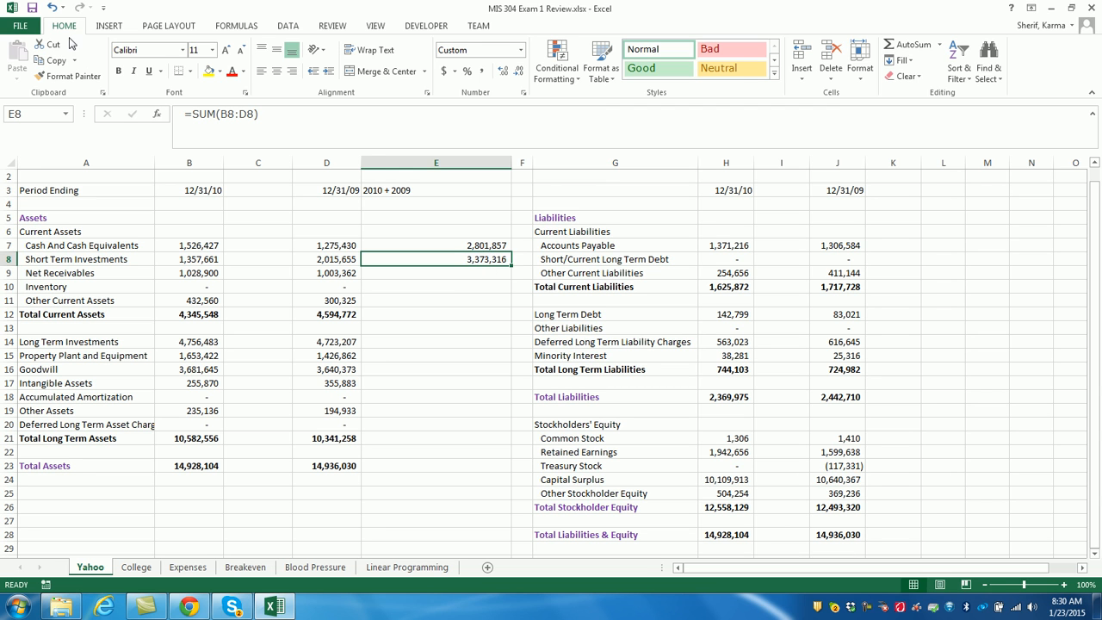
{"action": "left_click", "coordinate": [51, 8]}
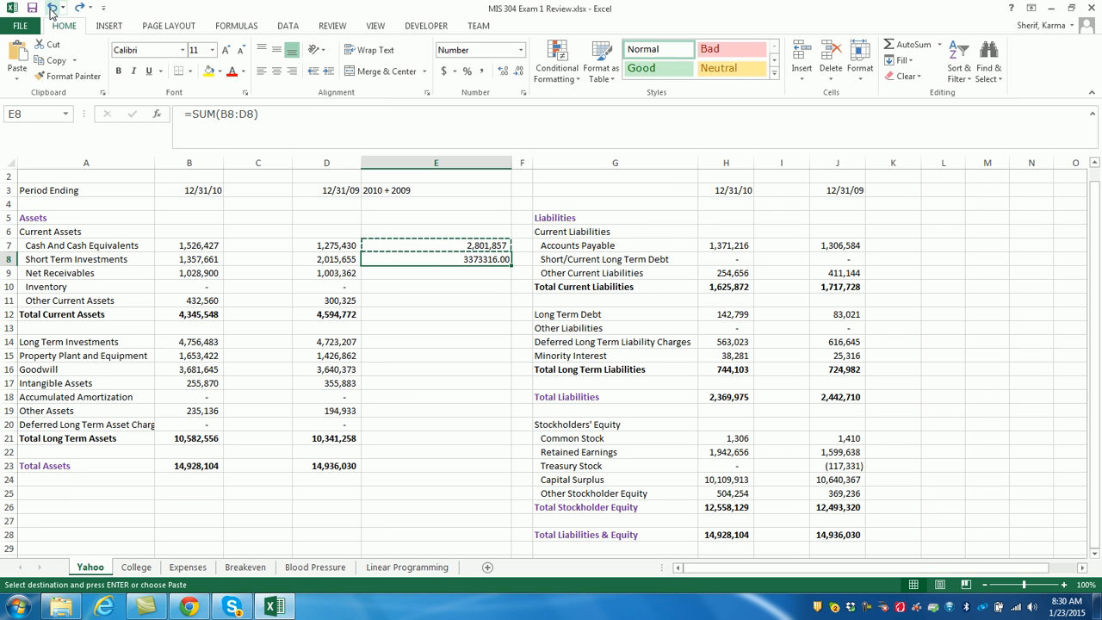
Step: Apply the formatting of E7 to the Short Term Investments sum in E8 with Format Painter
{"action": "left_click", "coordinate": [449, 249]}
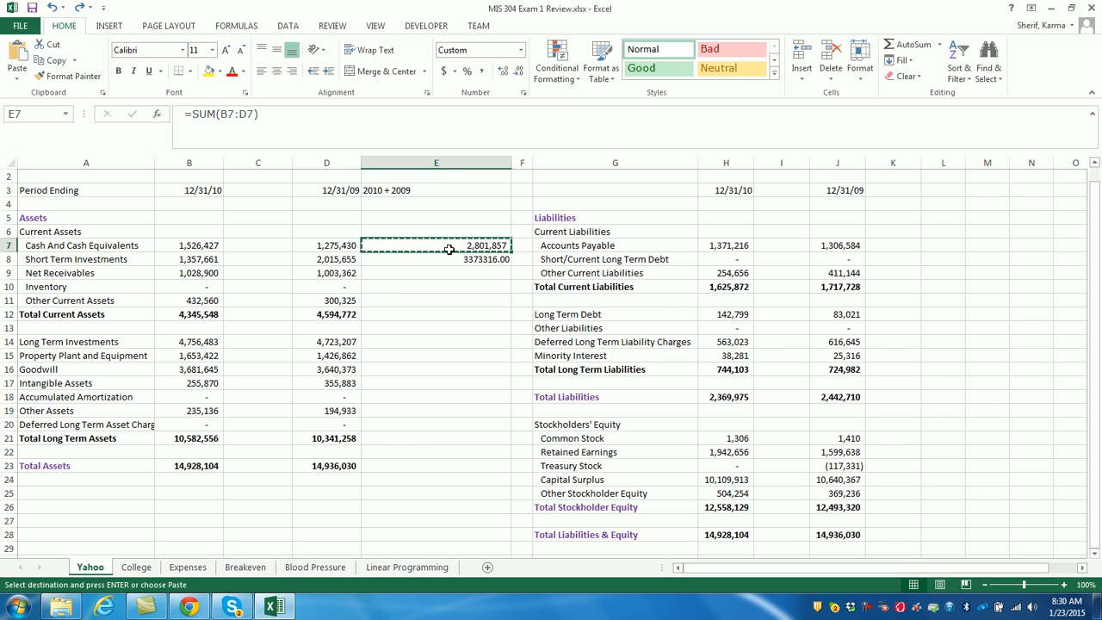
{"action": "left_click", "coordinate": [69, 75]}
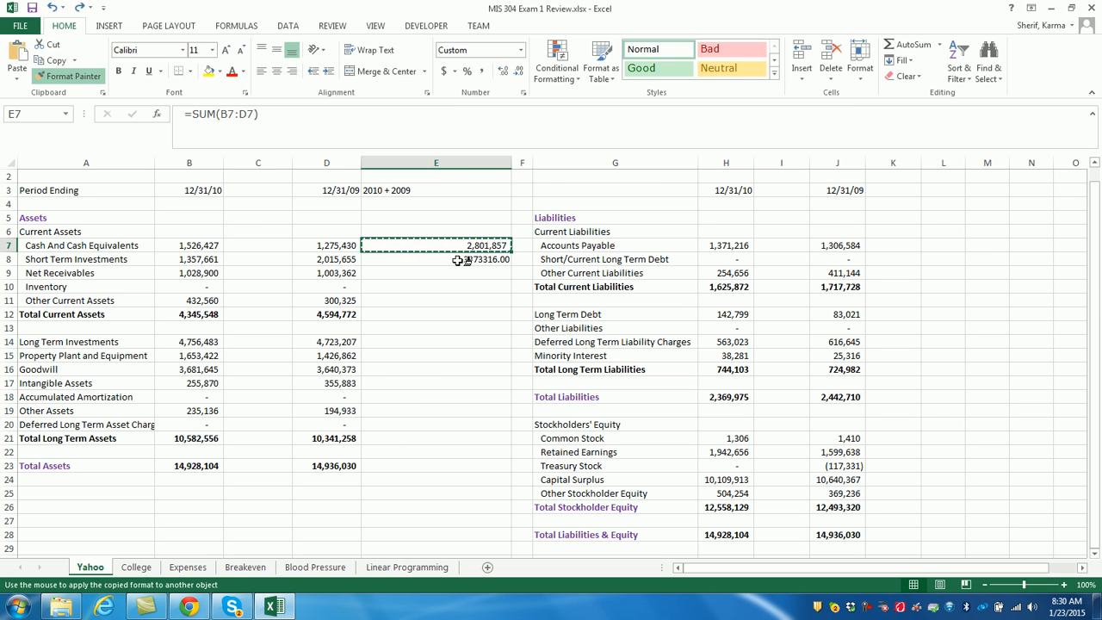
{"action": "left_click", "coordinate": [461, 260]}
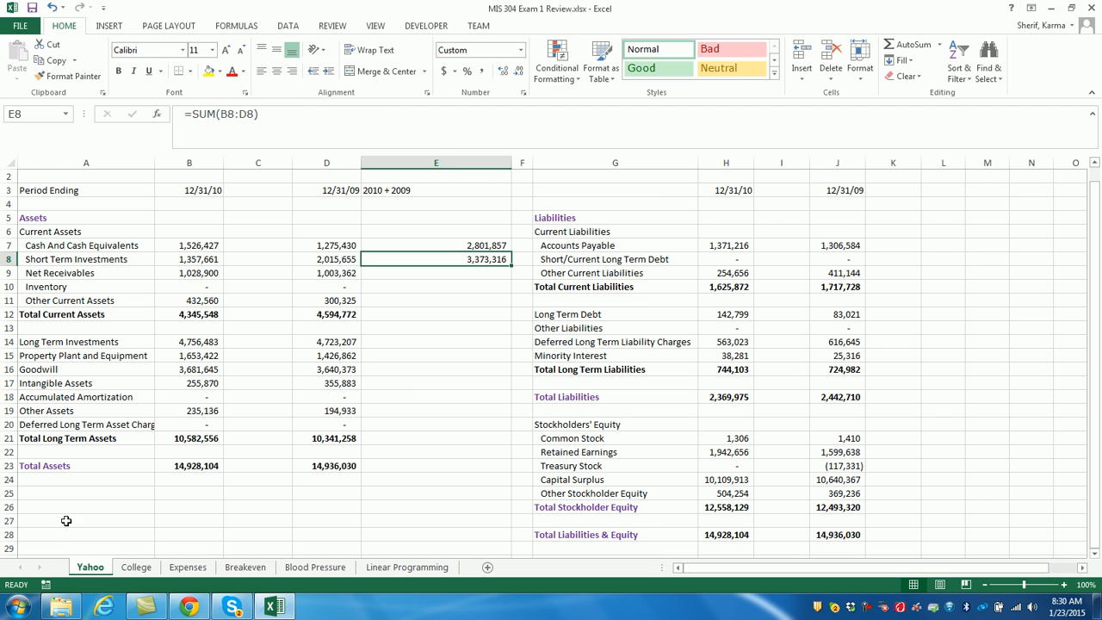
Step: Label cell A25, below Total Assets, as "Lowest asset"
{"action": "left_click", "coordinate": [70, 493]}
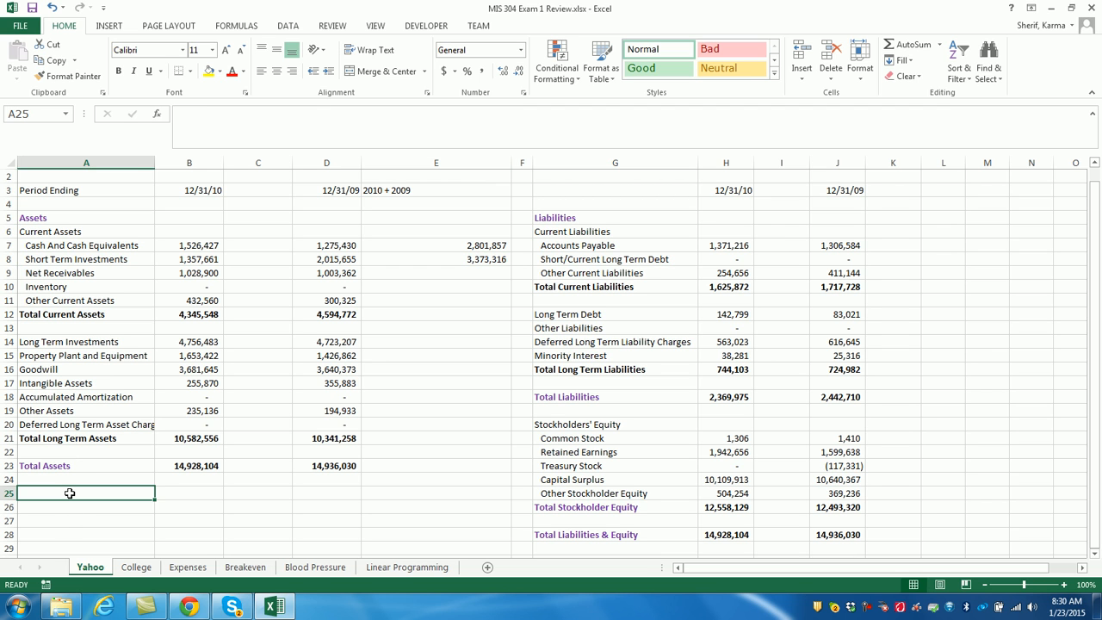
{"action": "type", "text": "Min"}
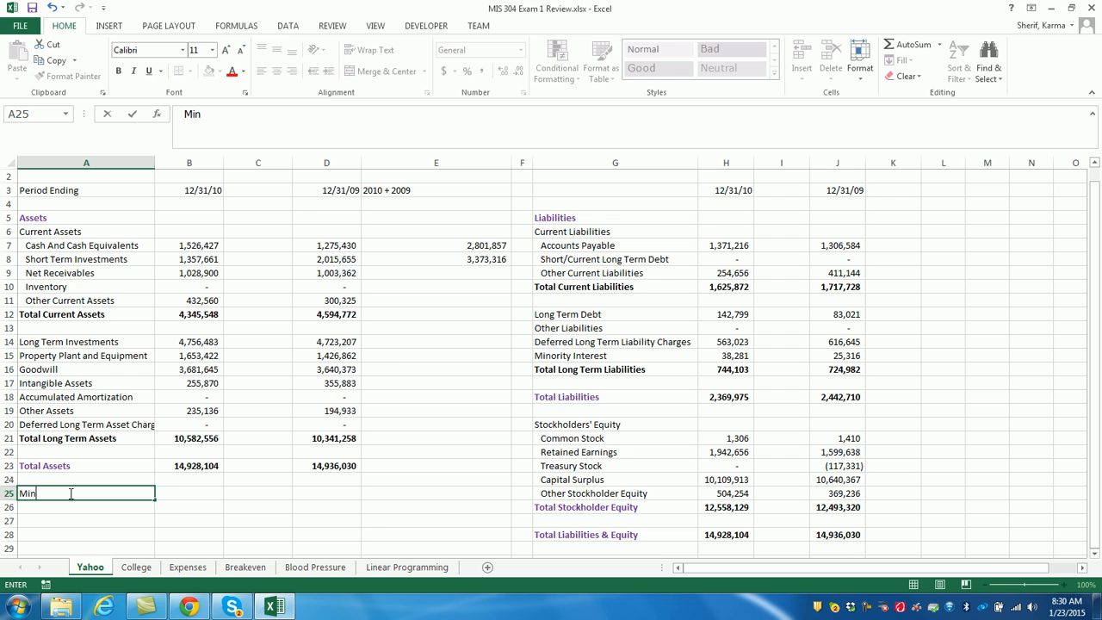
{"action": "key", "text": "BackSpace"}
{"action": "key", "text": "BackSpace"}
{"action": "key", "text": "BackSpace"}
{"action": "type", "text": "Lowest asset"}
Step: Calculate the lowest 2010 asset in B25 with =MIN(B7:B11,B14:B20), leaving out the total rows
{"action": "left_click", "coordinate": [183, 494]}
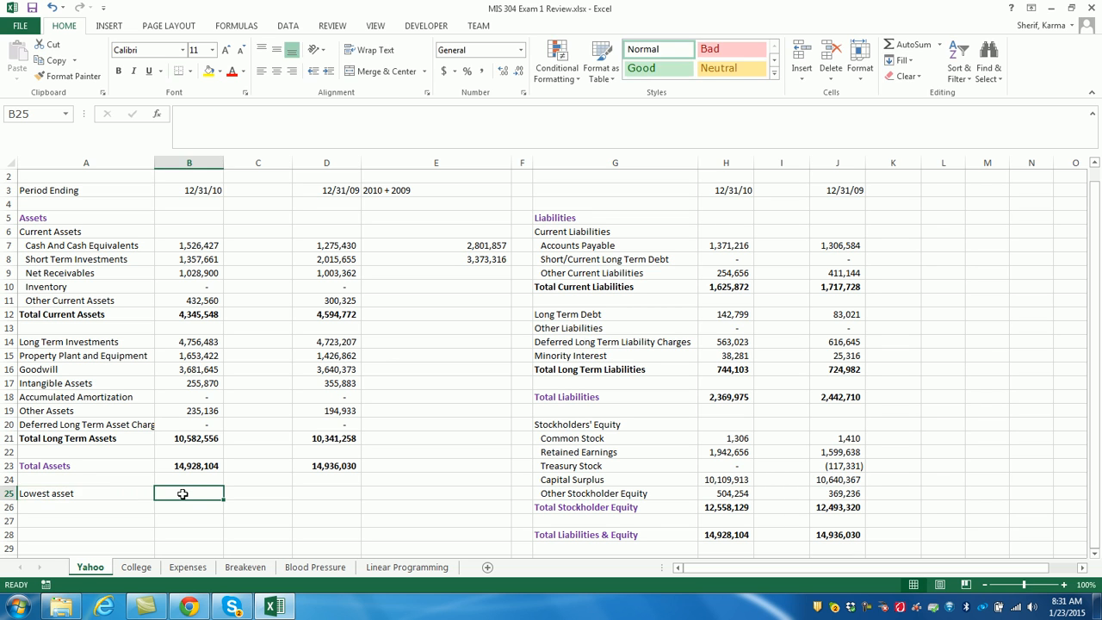
{"action": "type", "text": "="}
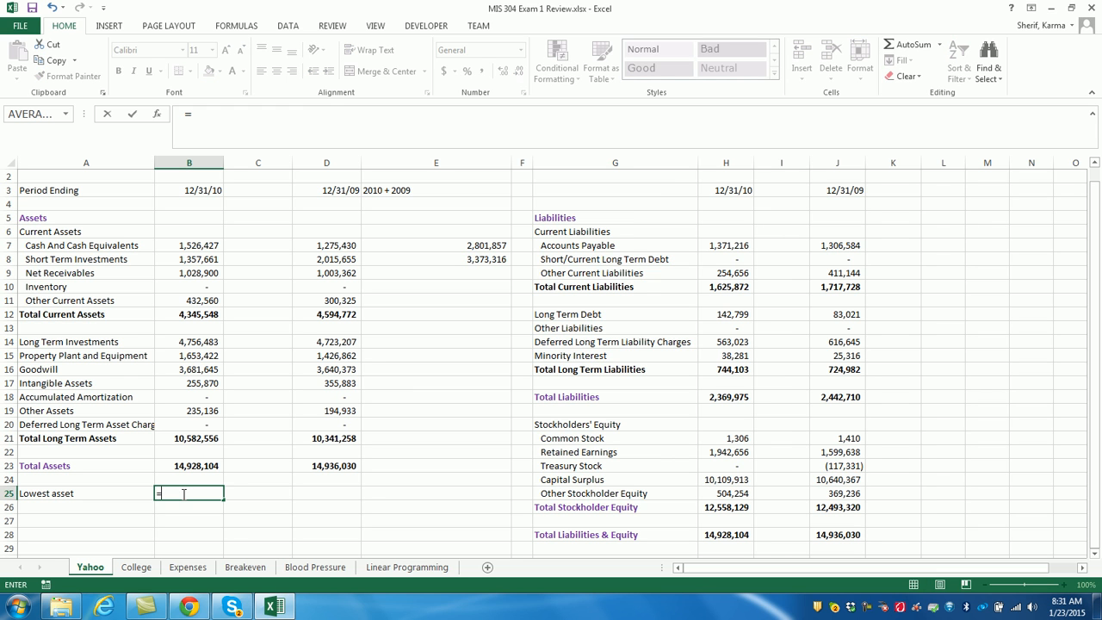
{"action": "type", "text": "min"}
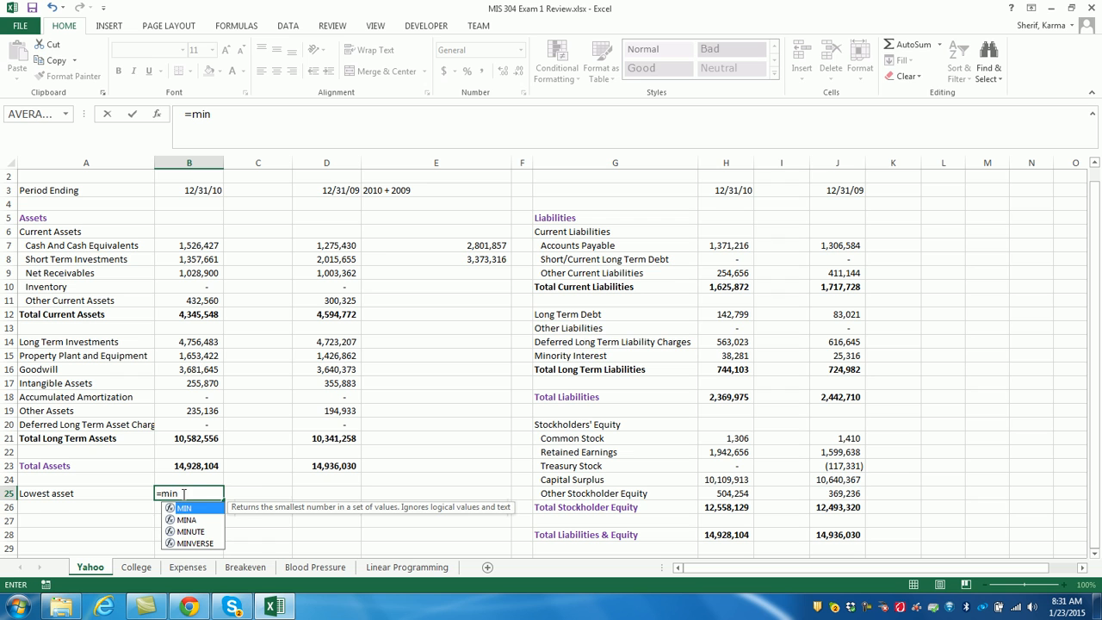
{"action": "type", "text": "("}
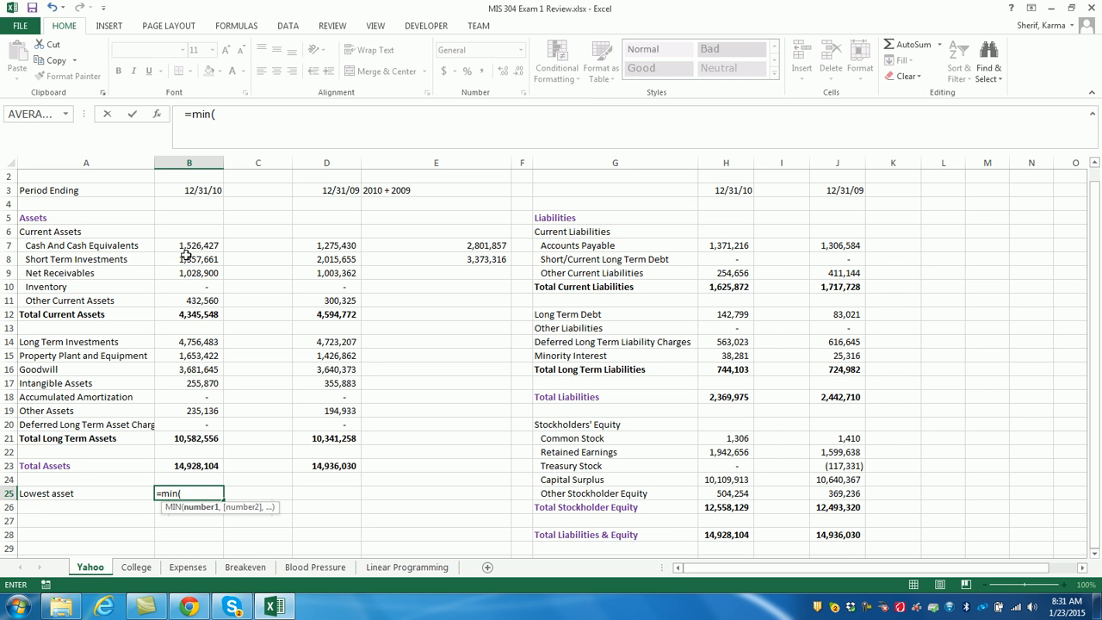
{"action": "left_click_drag", "start_coordinate": [194, 246], "coordinate": [202, 299]}
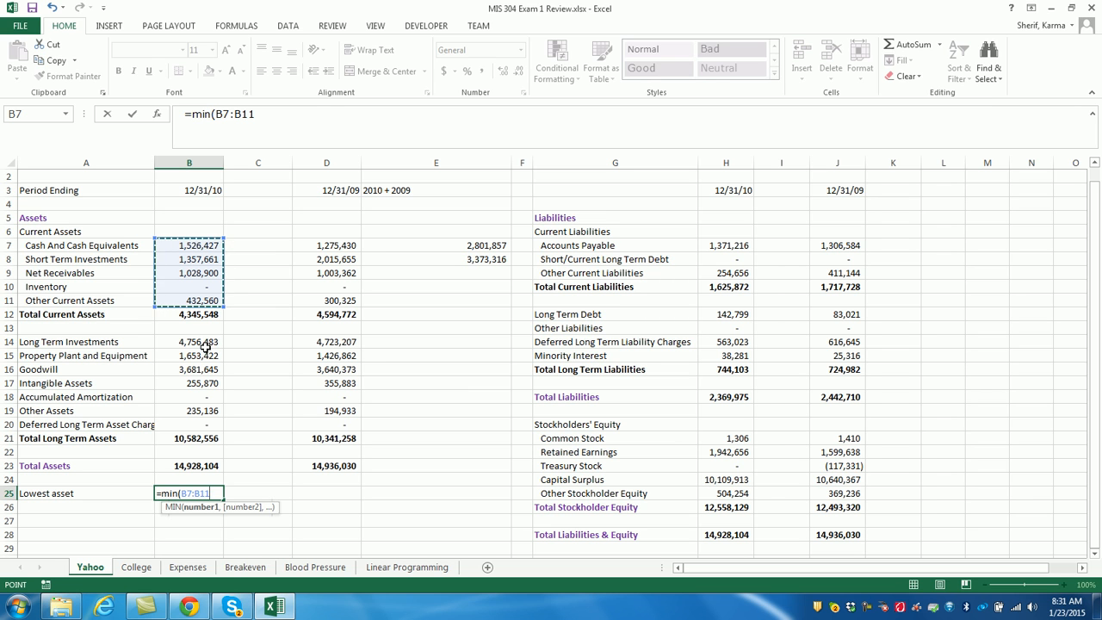
{"action": "type", "text": ","}
{"action": "left_click_drag", "start_coordinate": [203, 342], "coordinate": [206, 424]}
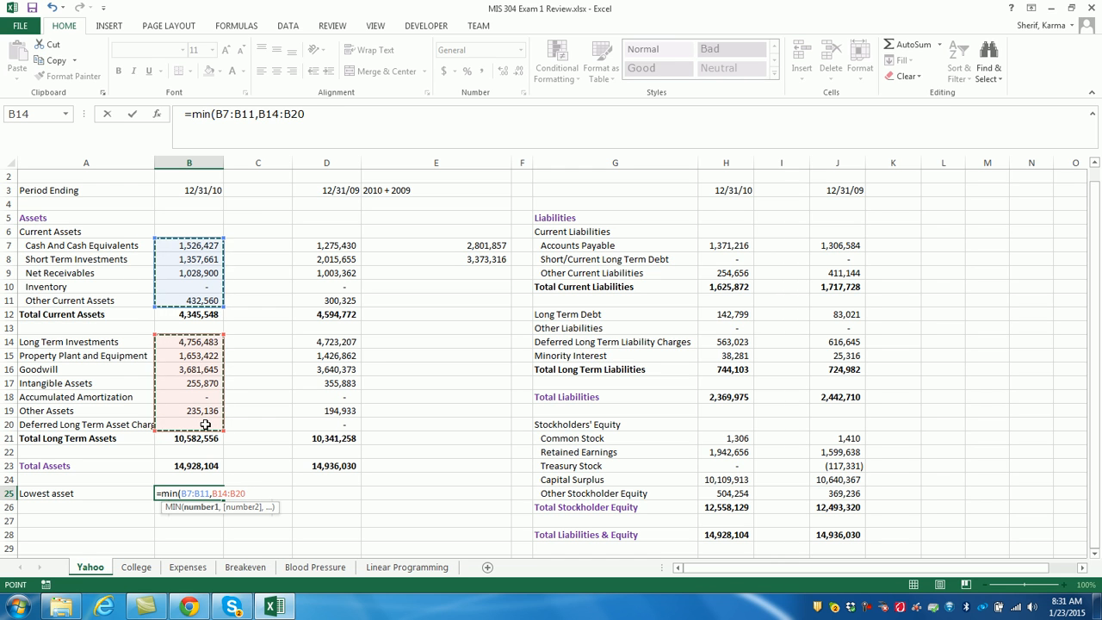
{"action": "type", "text": ")"}
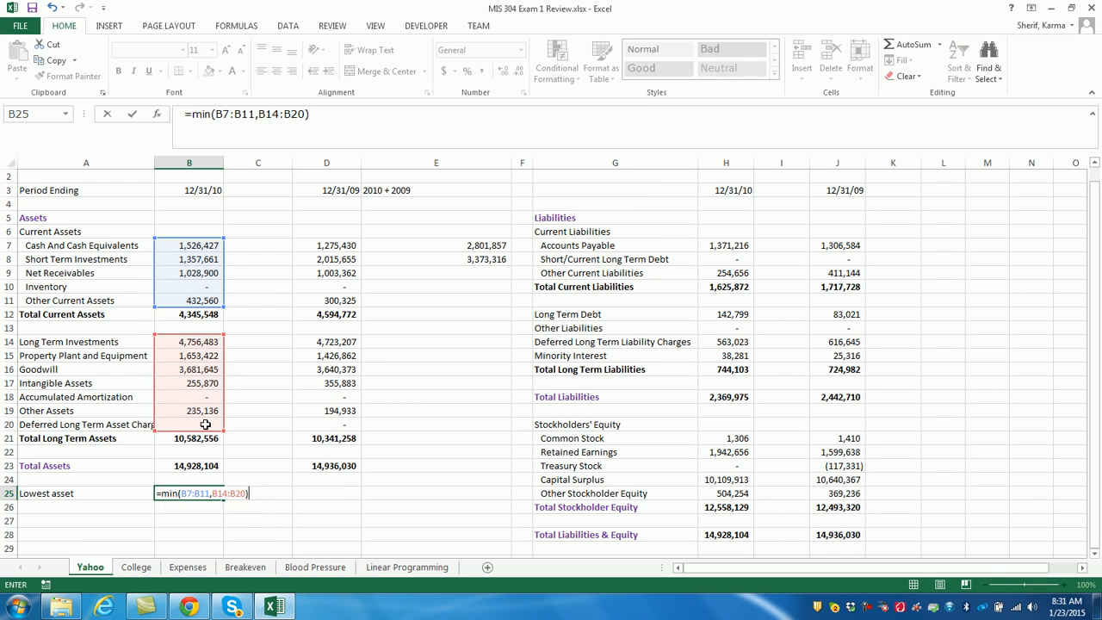
{"action": "key", "text": "Return"}
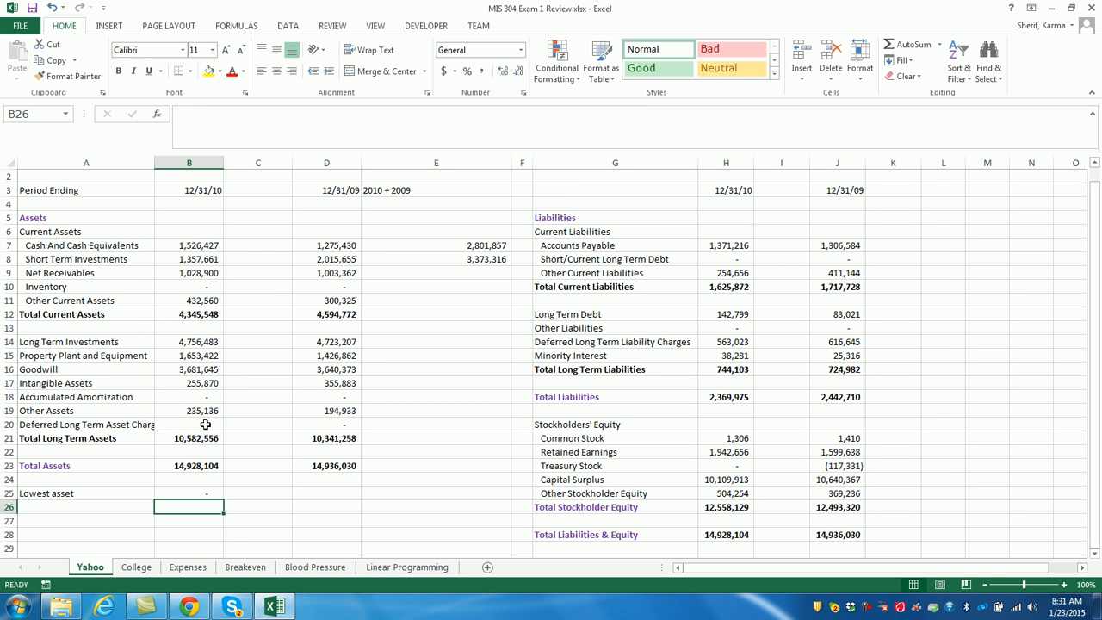
{"action": "left_click", "coordinate": [205, 495]}
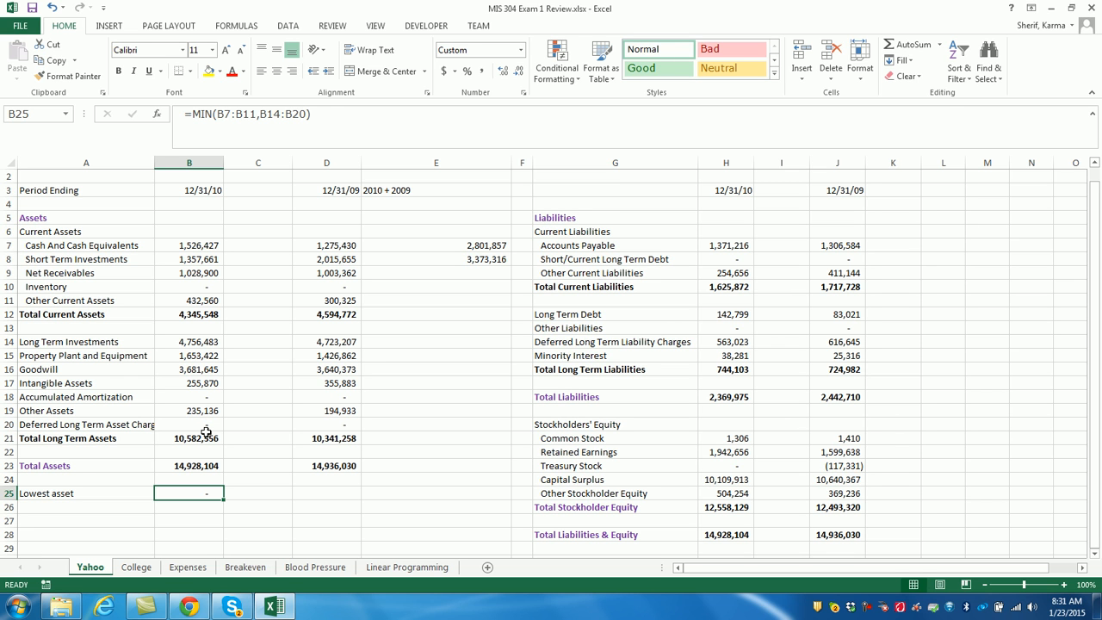
Step: Label cell A26, below the Lowest asset label, as "Higgest asset"
{"action": "left_click", "coordinate": [50, 509]}
{"action": "type", "text": "Higgest"}
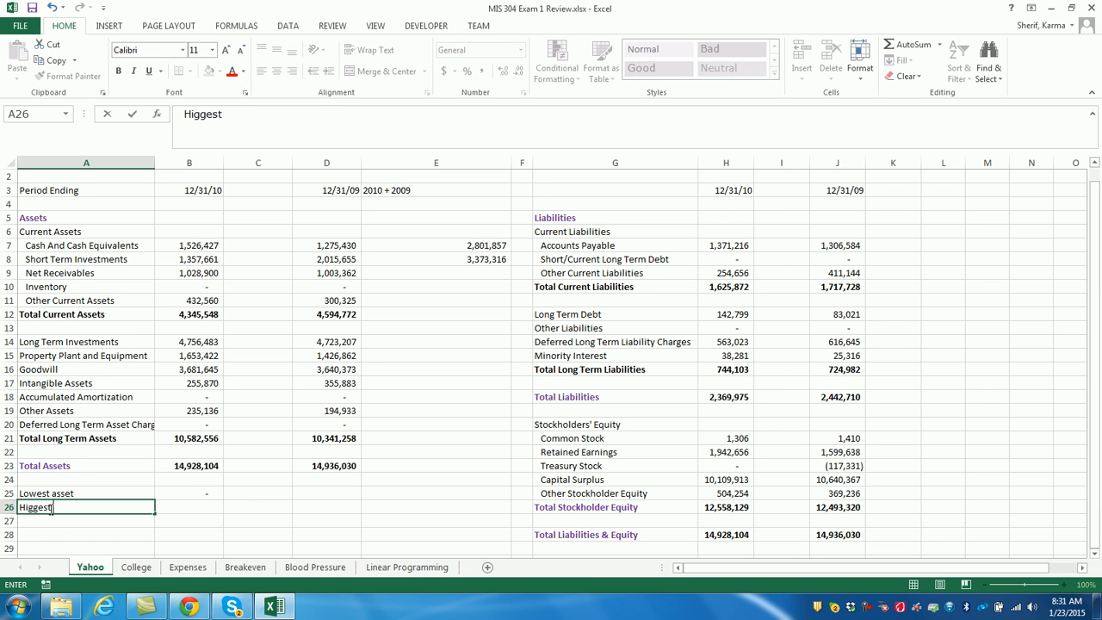
{"action": "type", "text": " asset"}
Step: Calculate the highest 2010 asset in B26 as the MAX of B7:B11 and B14:B20
{"action": "left_click", "coordinate": [195, 509]}
{"action": "type", "text": "="}
{"action": "type", "text": "max"}
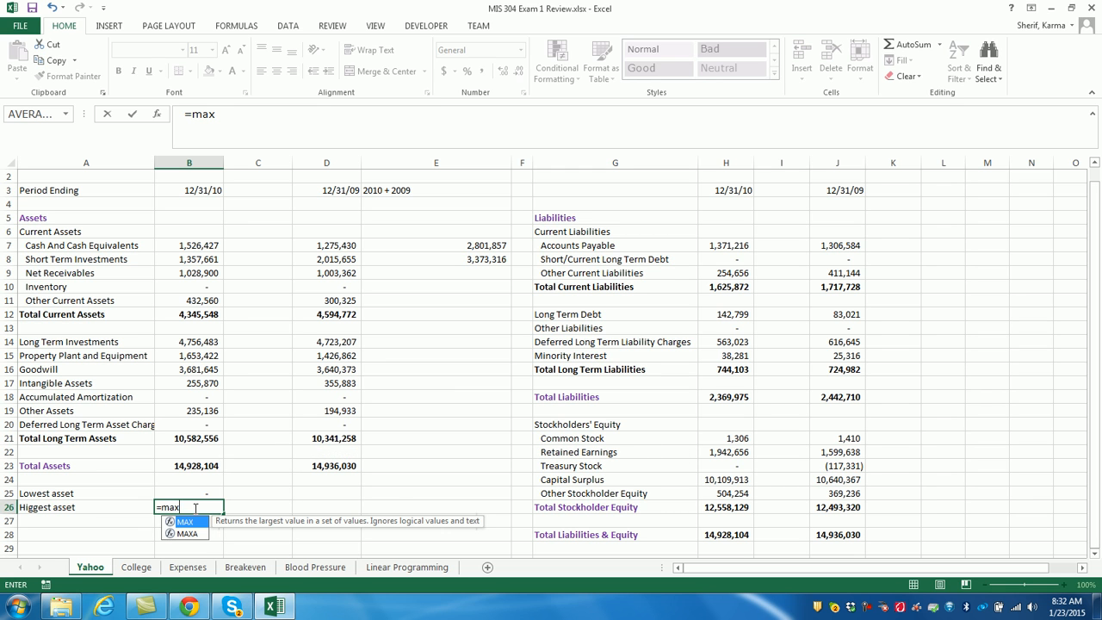
{"action": "type", "text": "("}
{"action": "left_click_drag", "start_coordinate": [194, 246], "coordinate": [199, 303]}
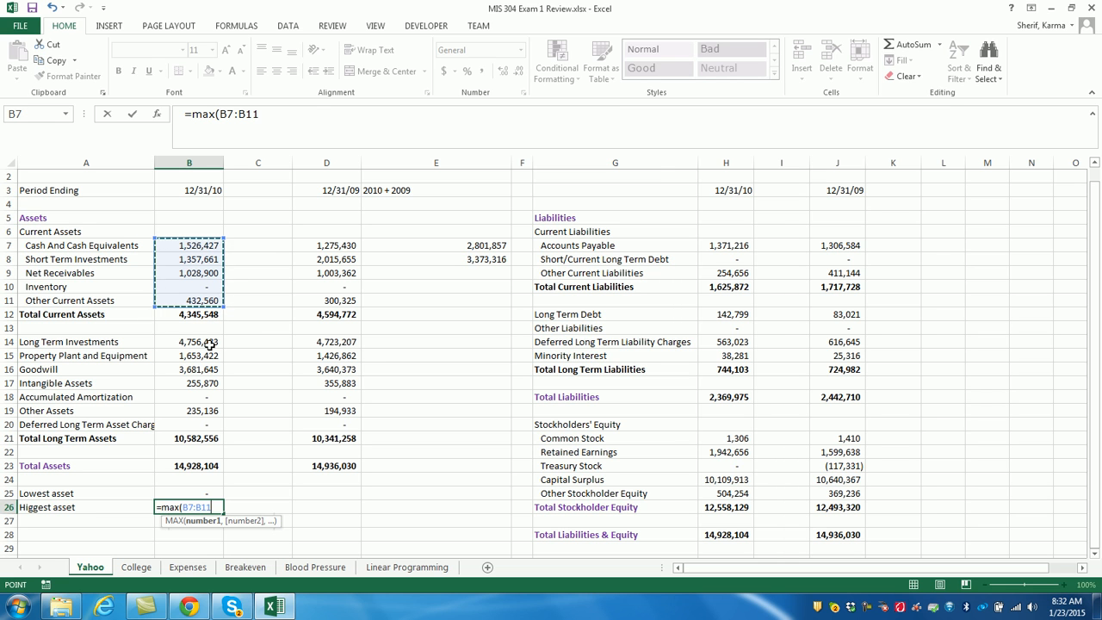
{"action": "type", "text": ","}
{"action": "left_click_drag", "start_coordinate": [210, 343], "coordinate": [207, 424]}
{"action": "type", "text": ")"}
{"action": "key", "text": "Return"}
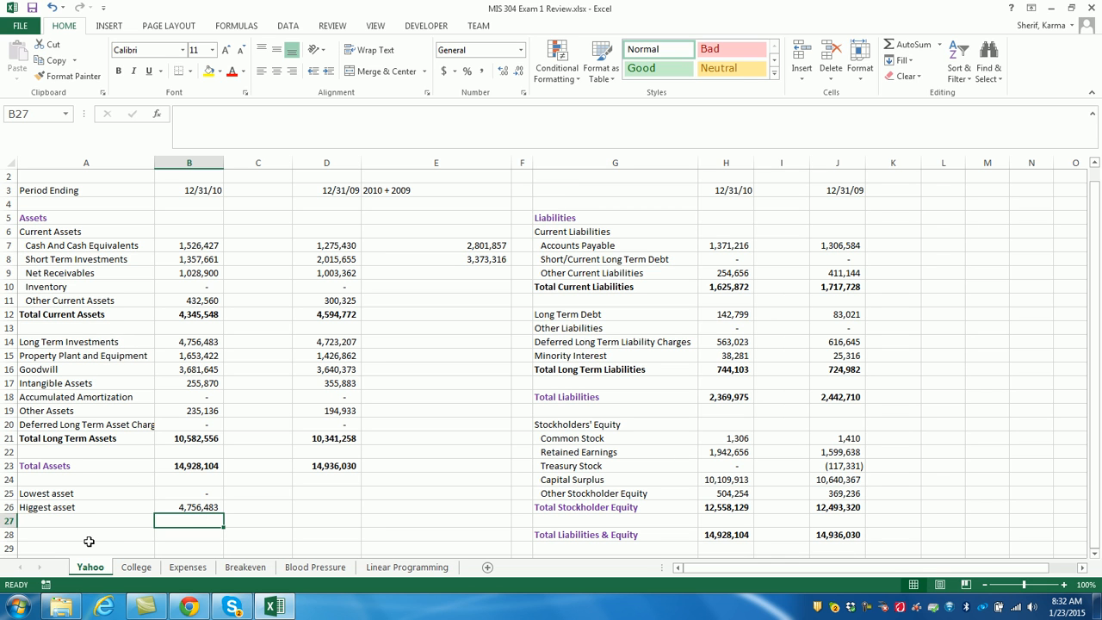
Step: Label cell A27, below the highest asset row, as "Average asset"
{"action": "left_click", "coordinate": [64, 520]}
{"action": "type", "text": "Average"}
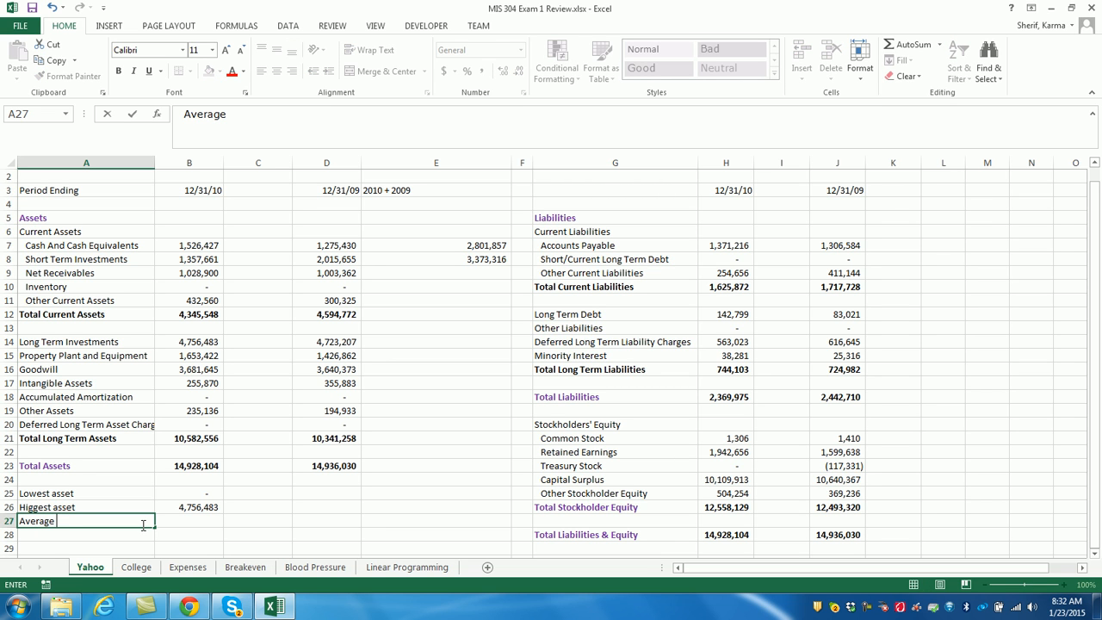
{"action": "type", "text": " asset"}
Step: Calculate the average 2010 asset in B27 with the AVERAGE of B7:B11 and B14:B20
{"action": "left_click", "coordinate": [197, 521]}
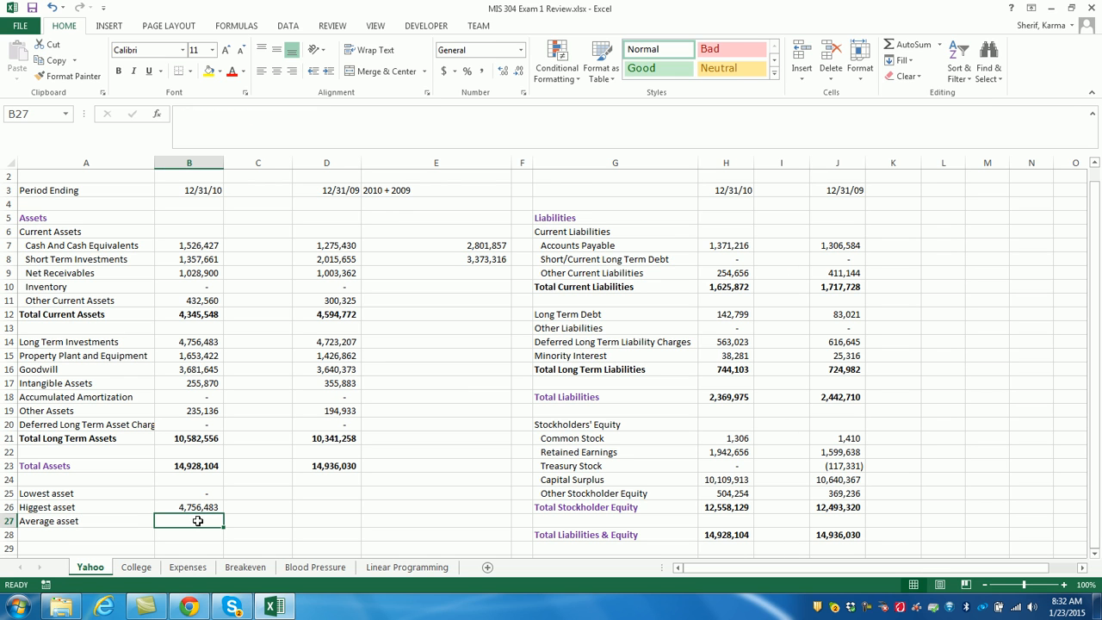
{"action": "type", "text": "=average"}
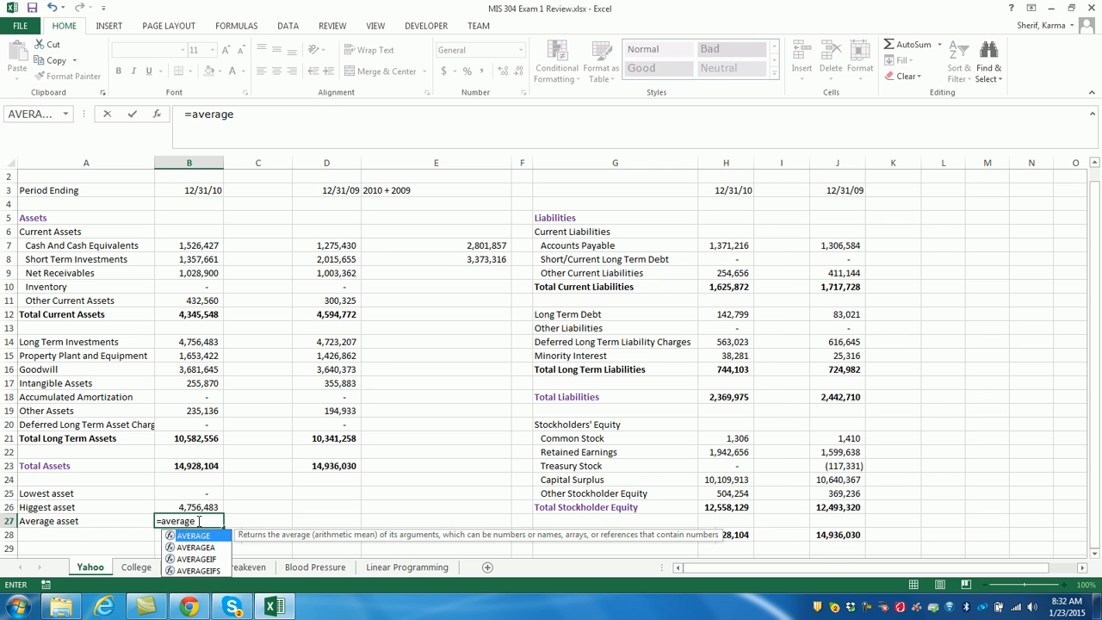
{"action": "type", "text": "("}
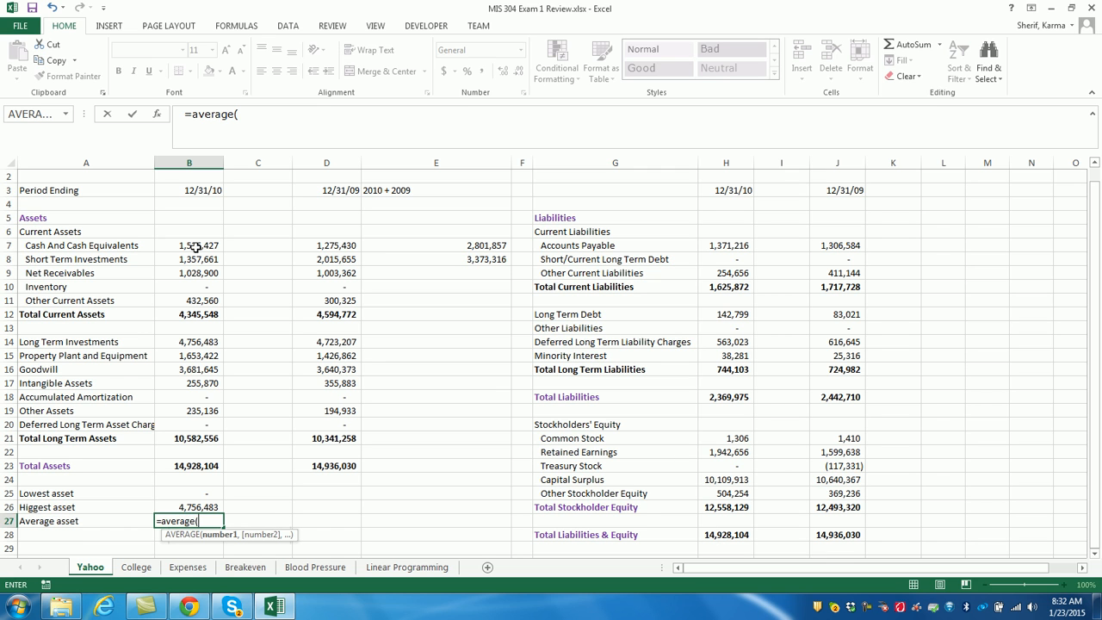
{"action": "left_click_drag", "start_coordinate": [197, 246], "coordinate": [198, 300]}
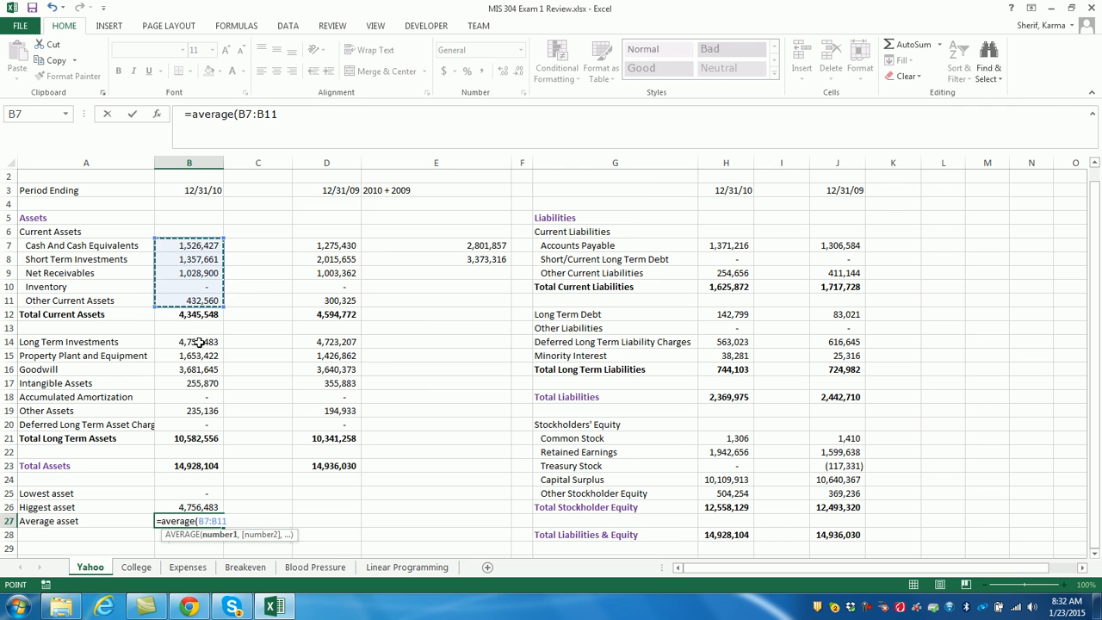
{"action": "type", "text": ","}
{"action": "left_click_drag", "start_coordinate": [199, 342], "coordinate": [200, 434]}
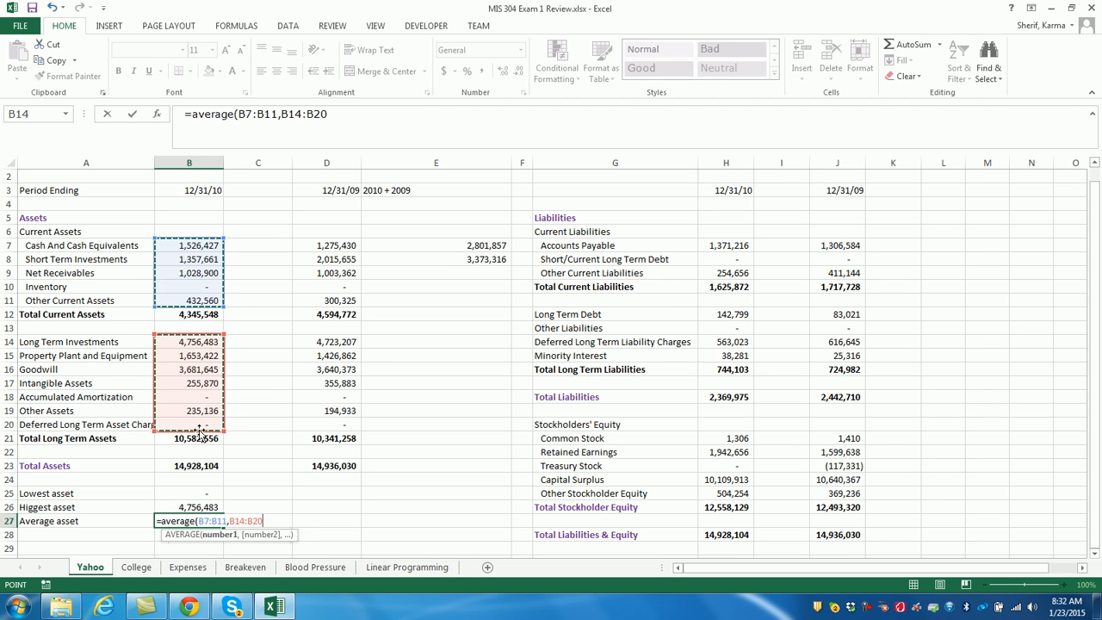
{"action": "key", "text": "Return"}
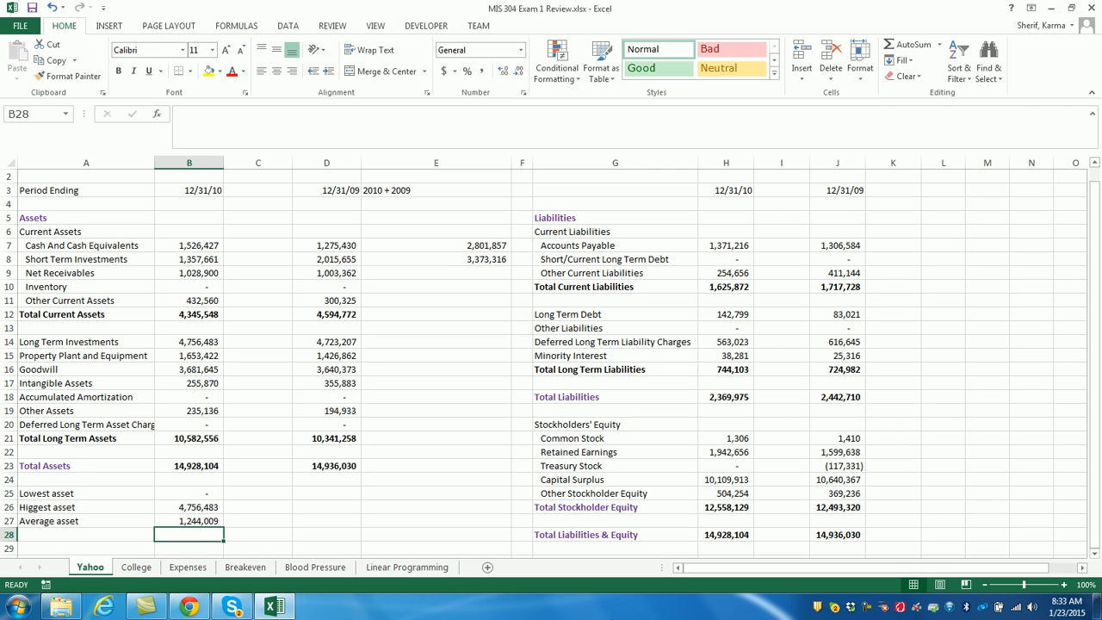
{"action": "left_click", "coordinate": [875, 612]}
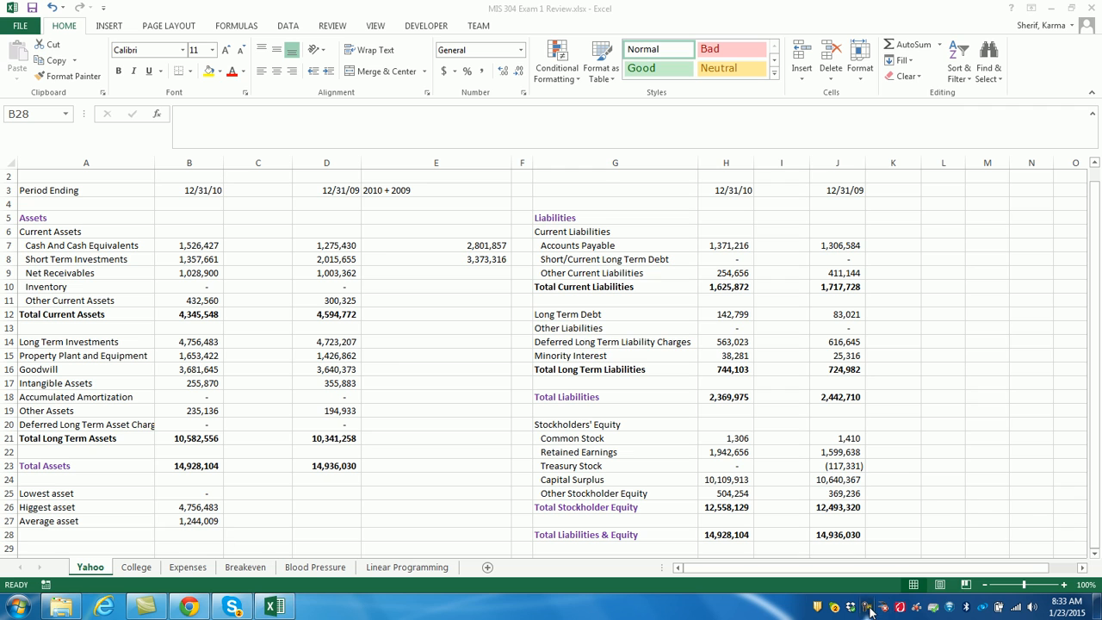